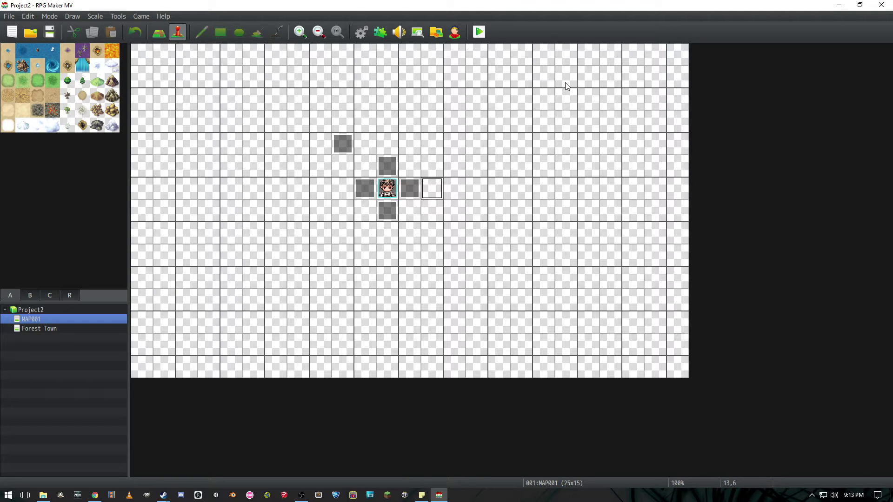
- Save the game changes, start a full-screen playtest with the FPS counter shown, and advance past the "Boy or Girl?" message
click(478, 33)
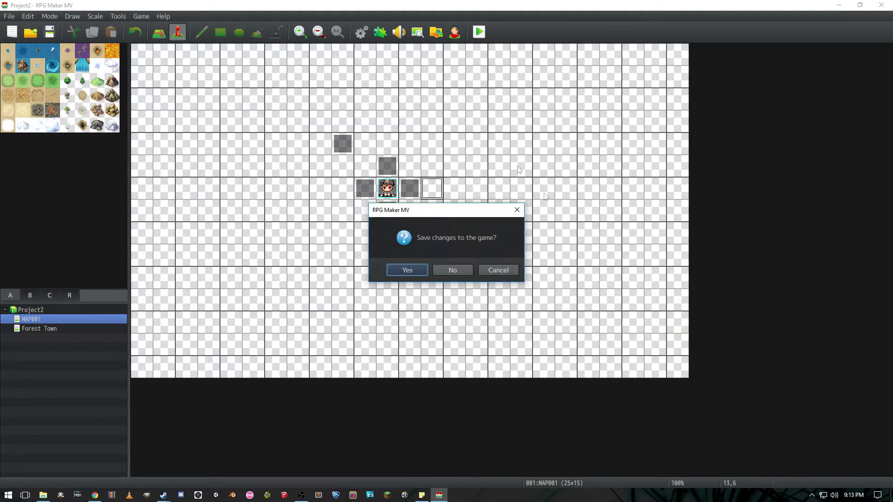
click(407, 270)
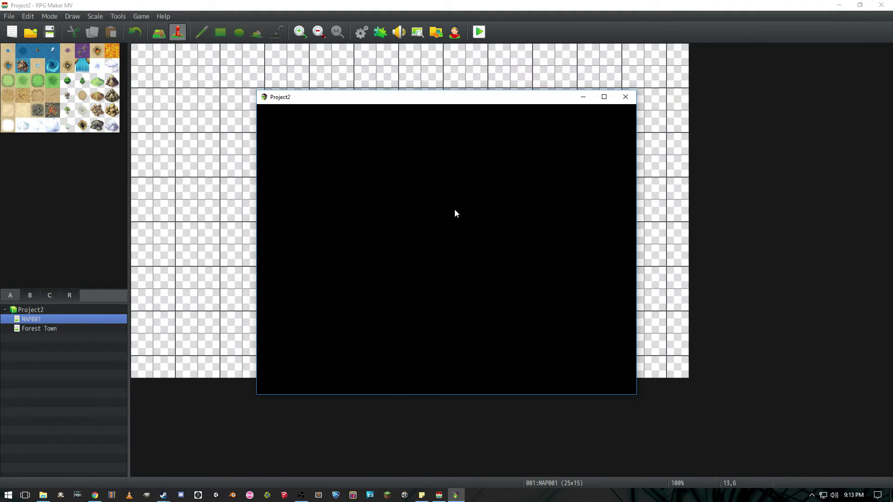
key(F2)
key(F4)
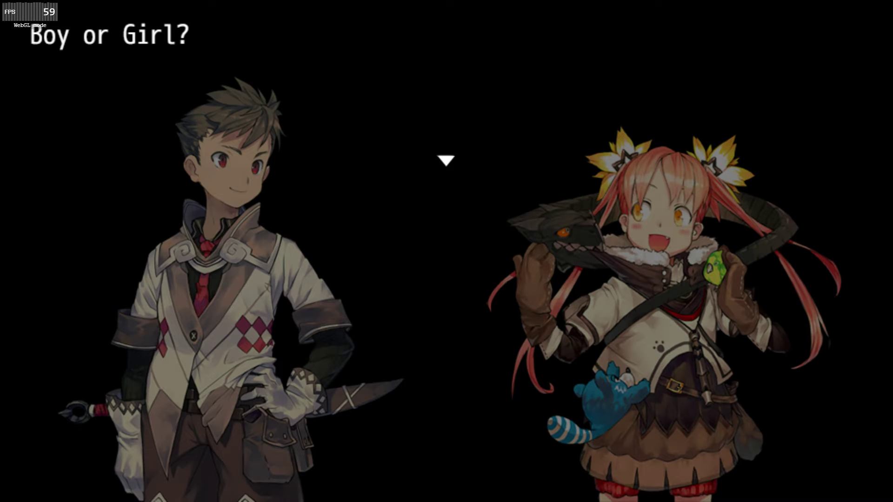
key(Return)
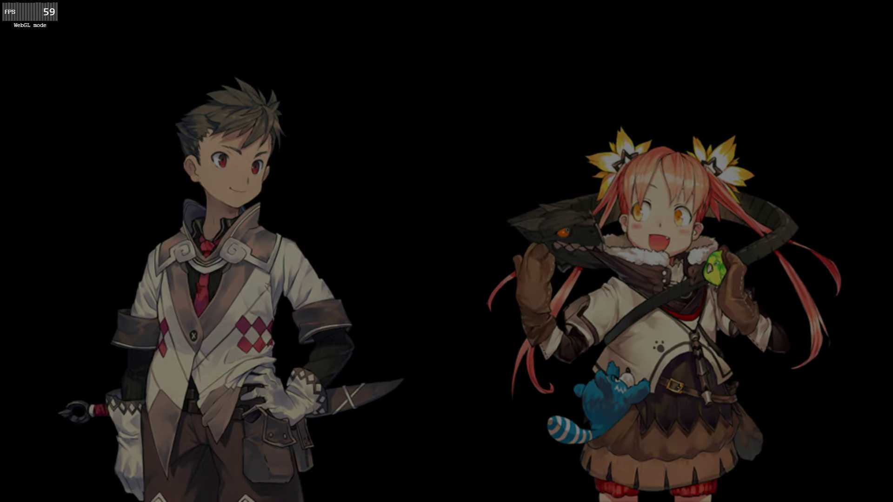
- Test switching the highlight between the girl and boy, choose the boy and answer No to "Boy?"
key(Right)
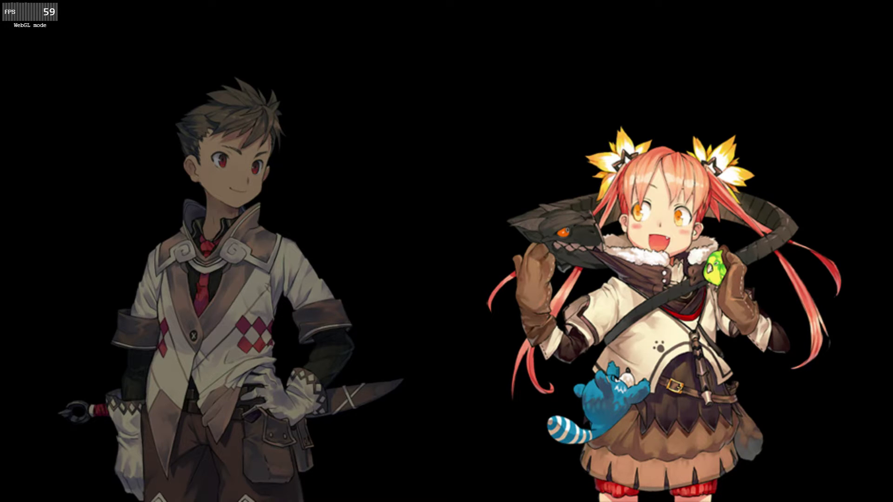
key(Left)
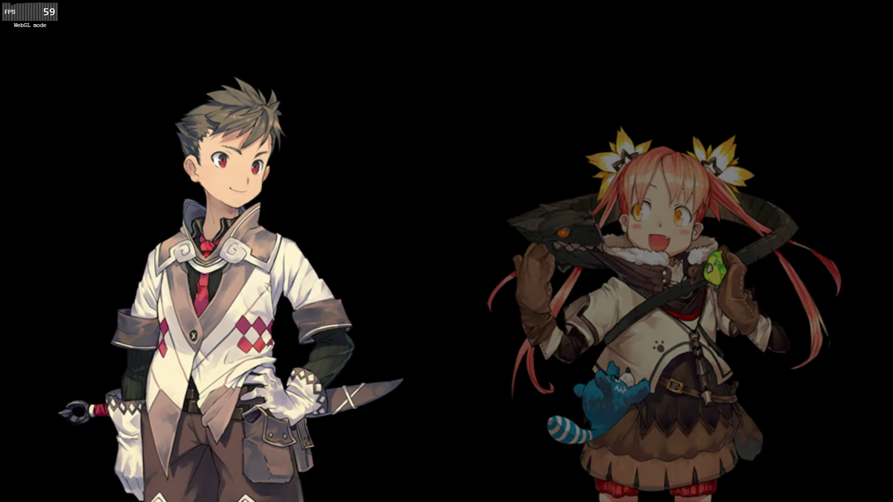
key(Right)
key(Left)
key(Right)
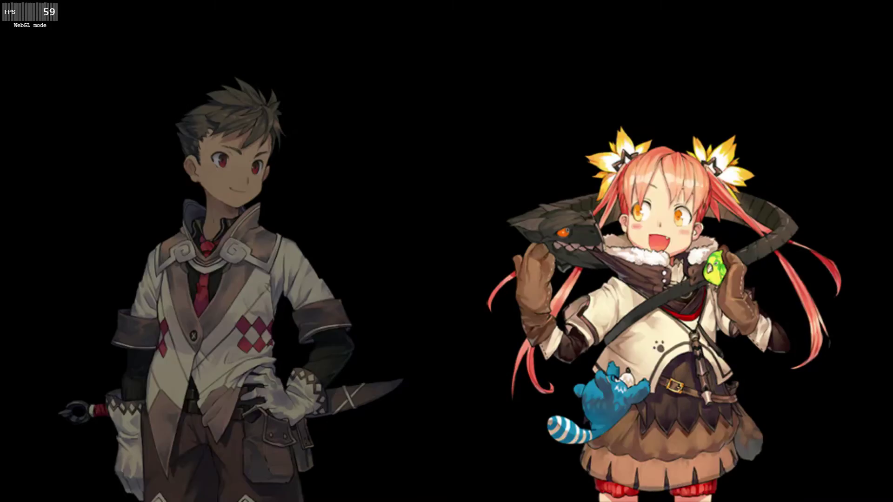
key(Left)
key(Return)
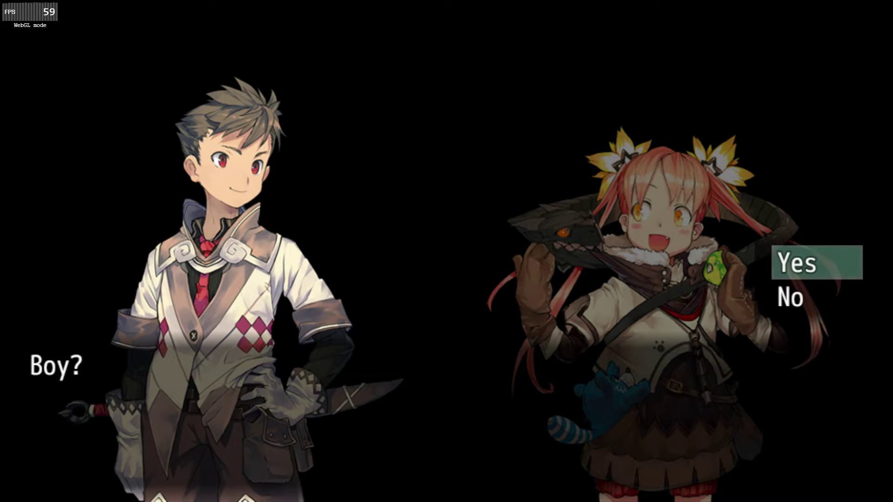
key(Down)
key(Return)
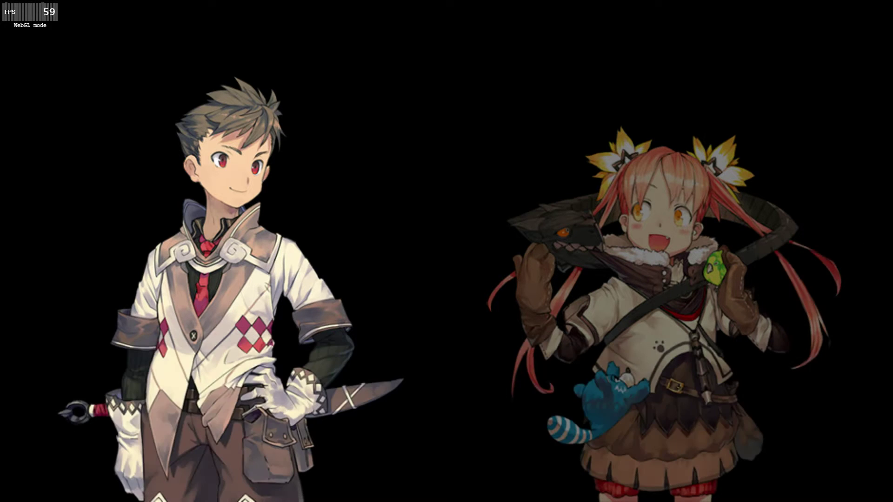
- Switch the highlight to the girl, choose her and answer Yes to "Girl?"
key(Right)
key(Left)
key(Right)
key(Return)
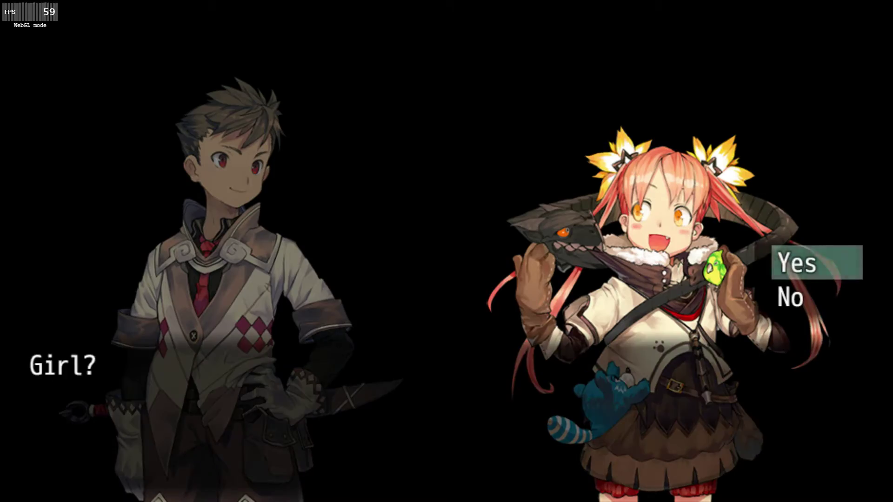
key(Return)
- Walk the girl character around the stone path in the town map
key(Down)
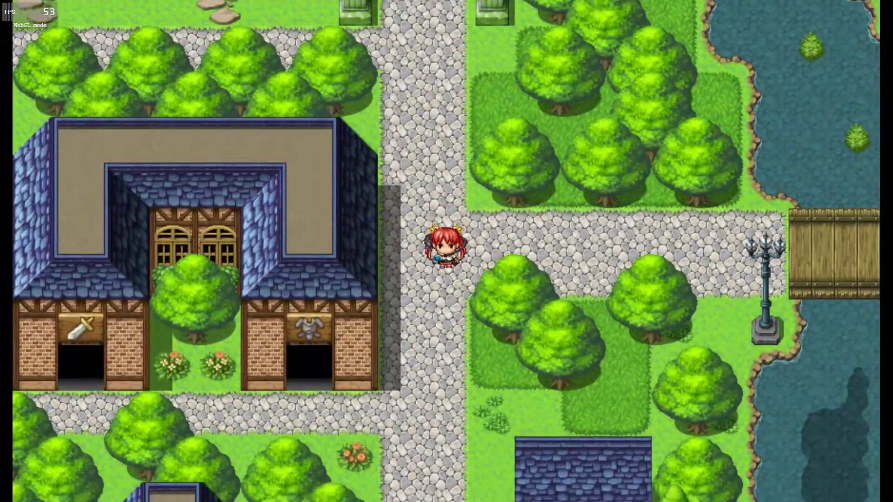
key(Left)
key(Up)
key(Up)
key(Right)
key(Down)
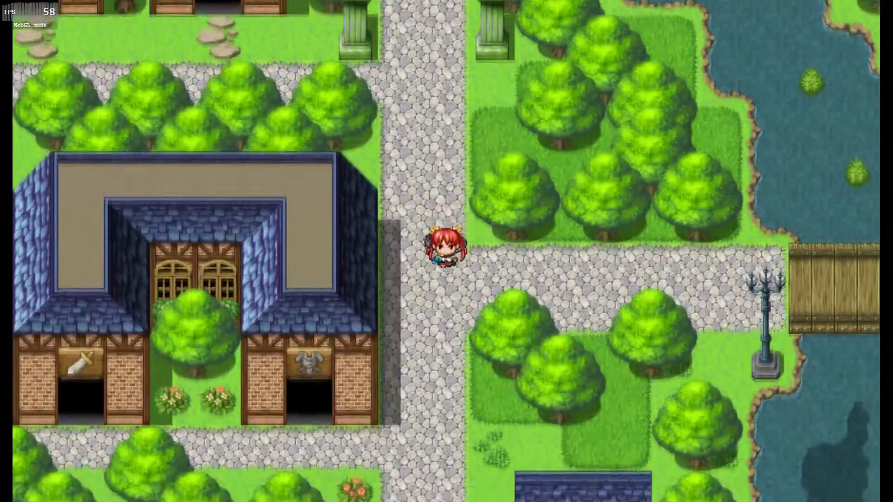
- Return to the character selection from the start, choose the boy and answer Yes to "Boy?"
key(Escape)
key(Up)
key(Up)
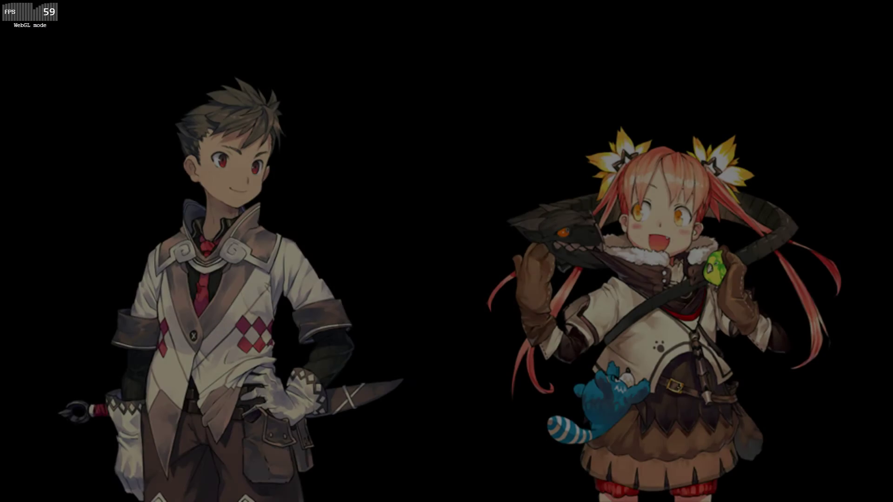
key(Return)
key(Left)
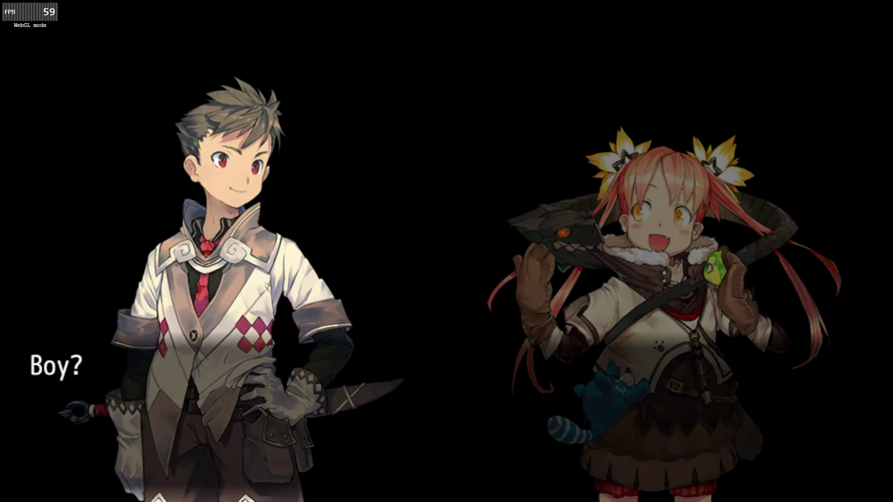
key(Return)
- Walk the boy character around the town's stone paths beside the weapon and armor shops
key(Down)
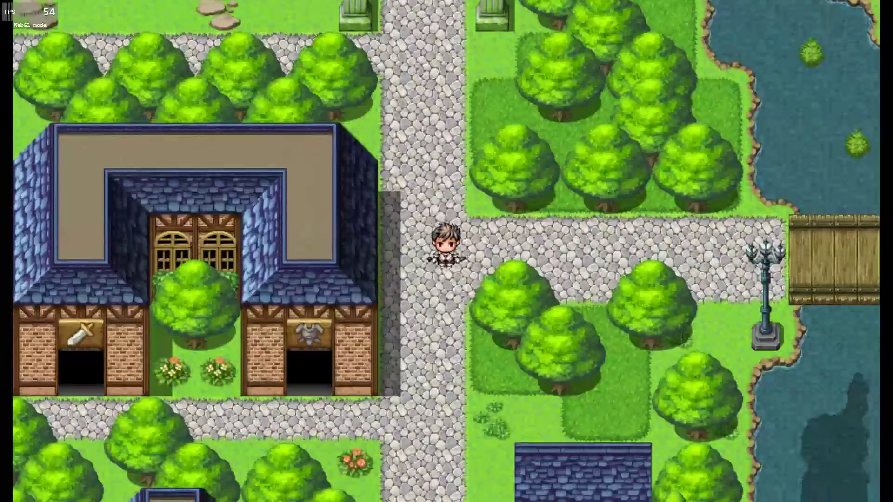
key(Left)
key(Up)
key(Down)
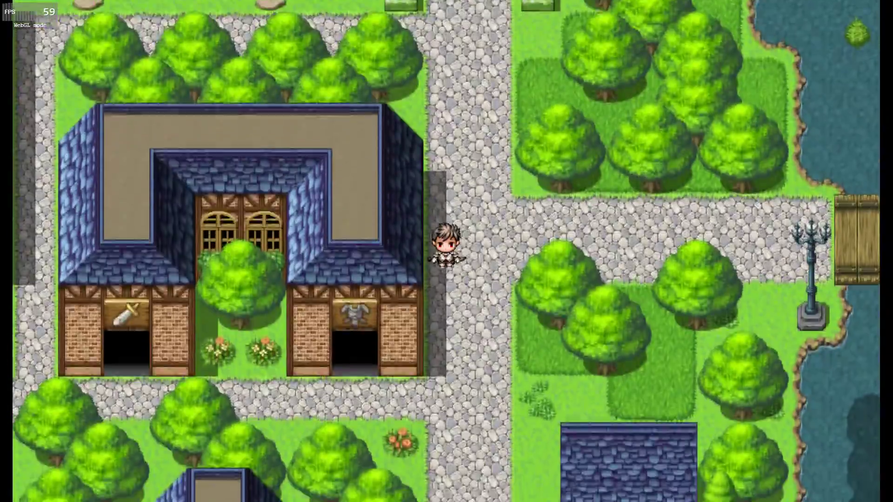
key(Up)
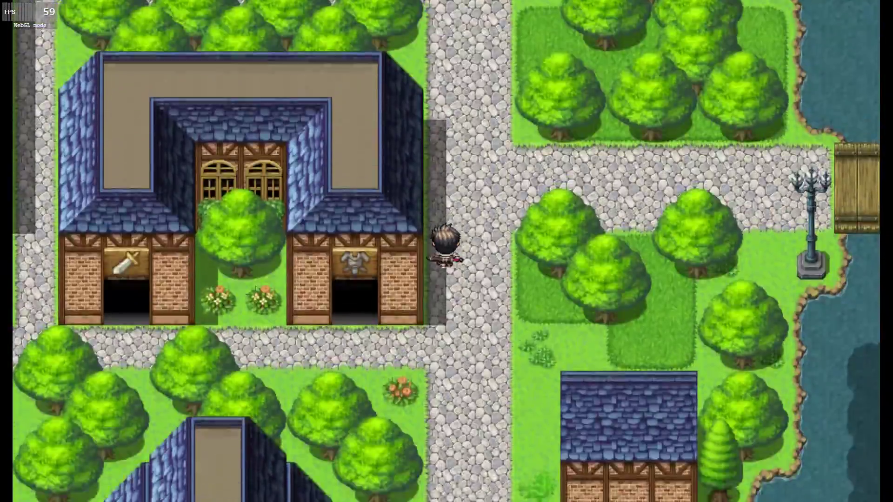
key(Right)
key(Down)
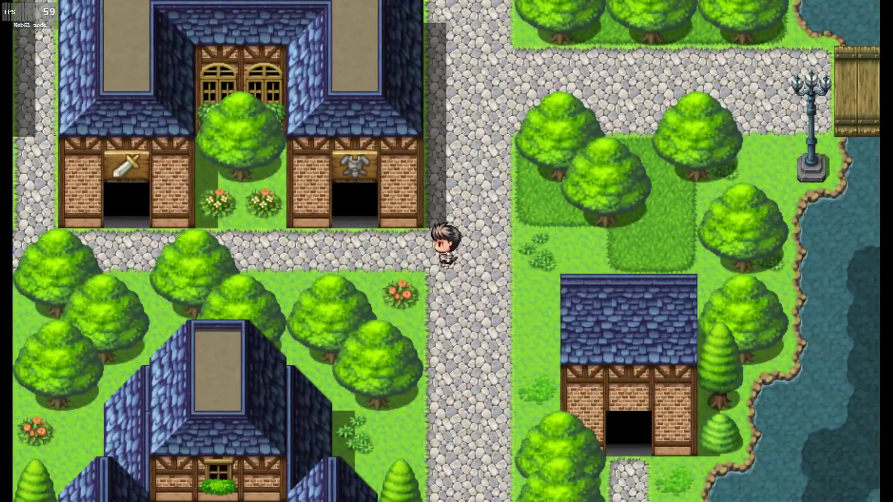
- Leave full-screen mode, open the game menu to check the party, and close the playtest
key(F4)
key(Escape)
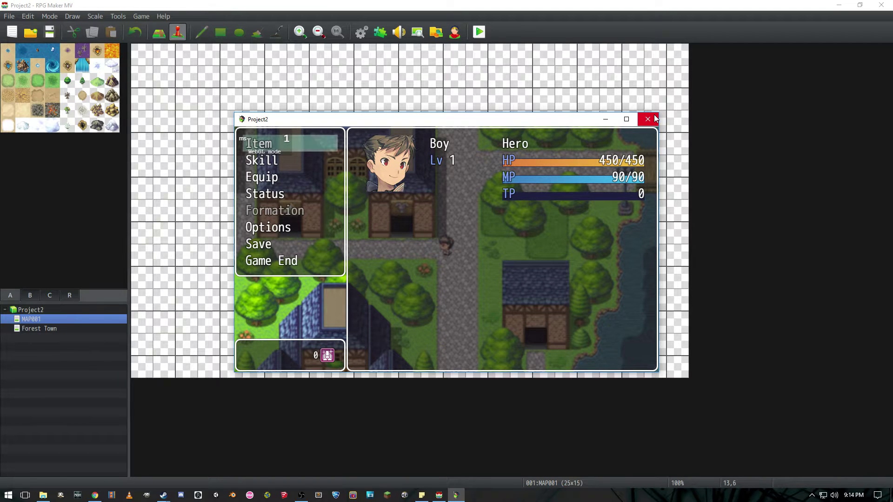
click(654, 117)
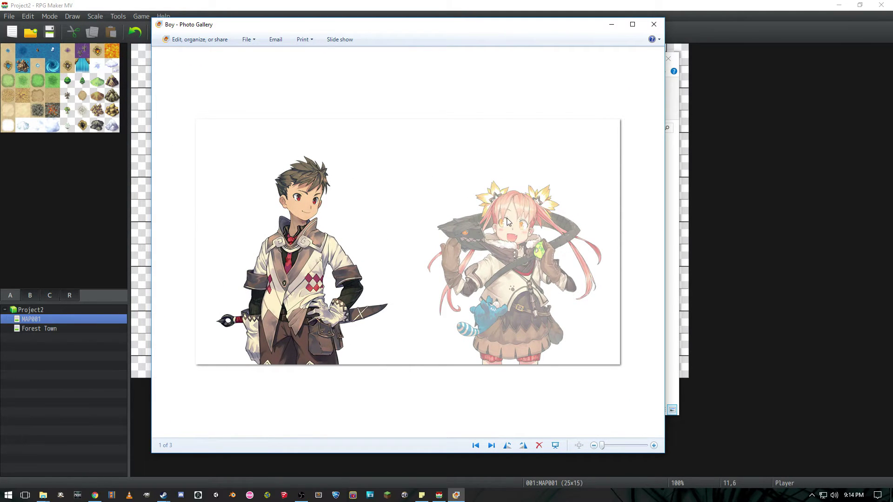
- View the BoyorGirl and Girl pictures after the Boy picture, then close the image viewer and return to the map editor
key(Right)
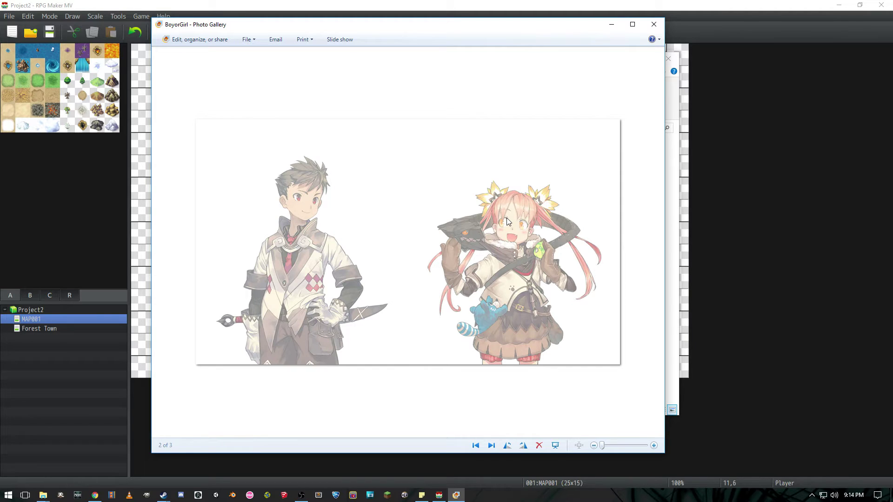
key(Right)
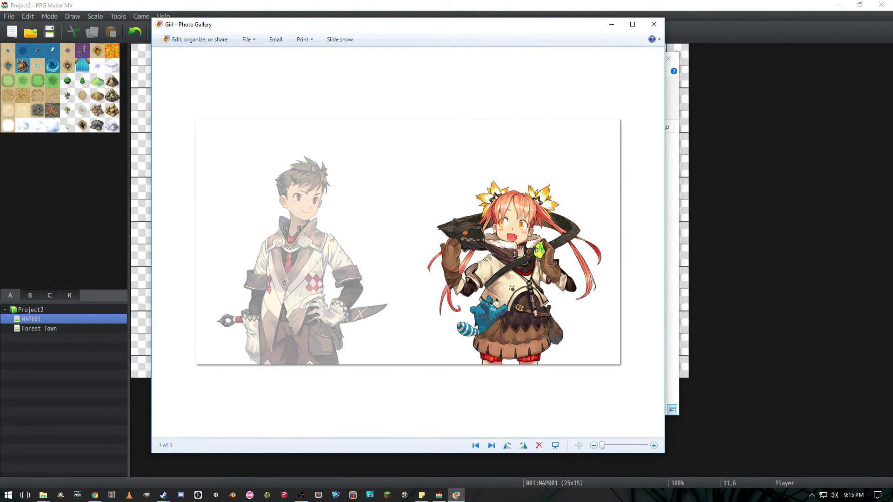
key(alt+F4)
click(432, 189)
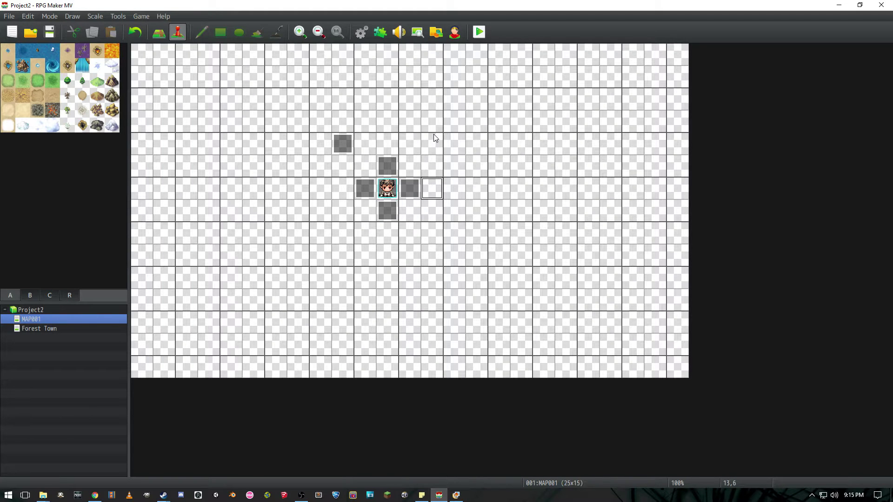
- Inspect the Screen Width and Screen Height parameters of the YEP_CoreEngine plugin and close the plugin settings
click(380, 33)
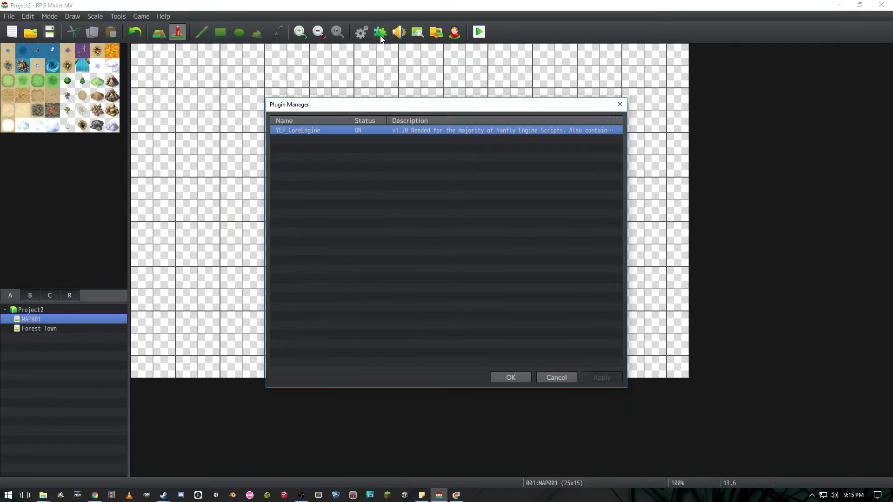
double_click(336, 131)
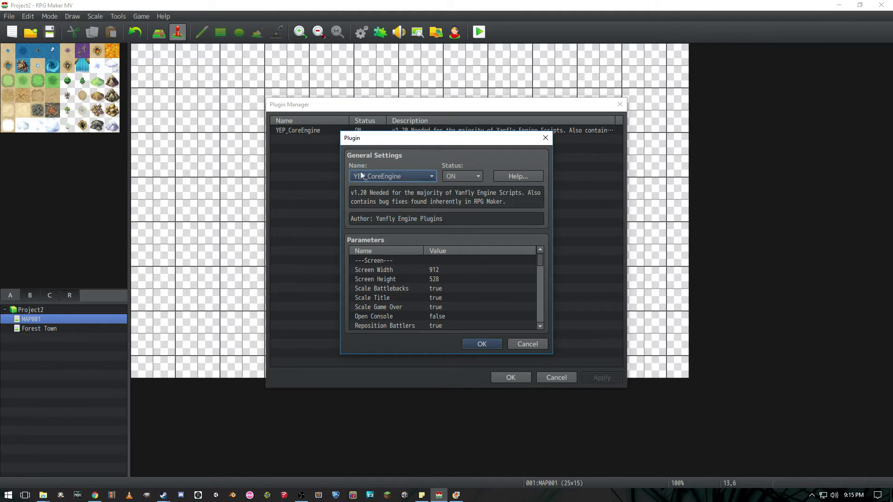
click(449, 262)
click(450, 271)
click(461, 279)
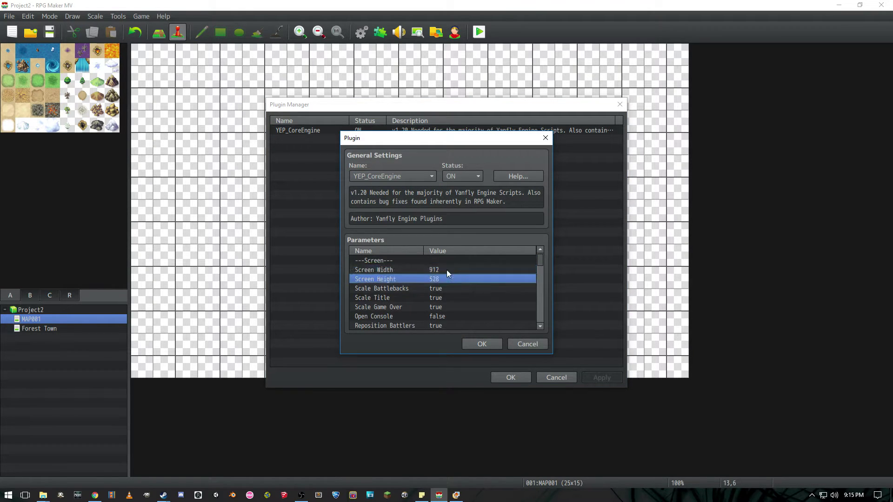
click(448, 270)
click(454, 279)
click(493, 344)
key(Return)
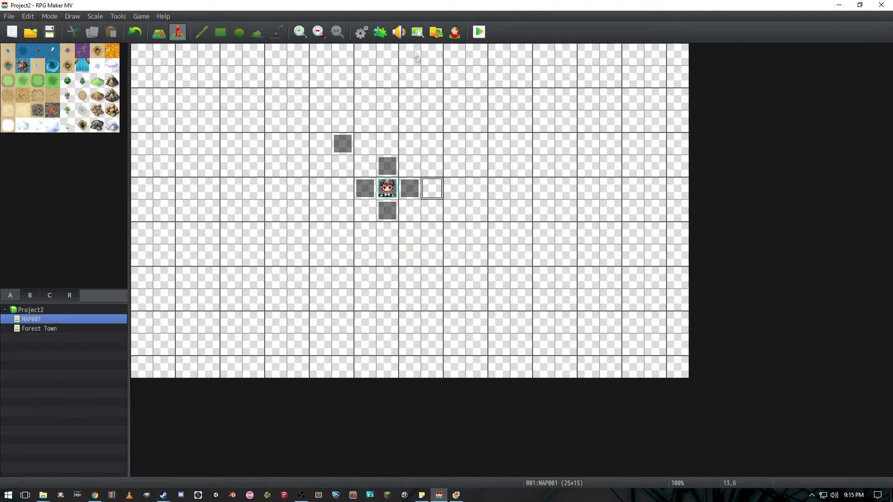
- Review the switches Selected, LeftSound, RightSound and FirstPick through the event searcher, then close it without choosing one
click(418, 31)
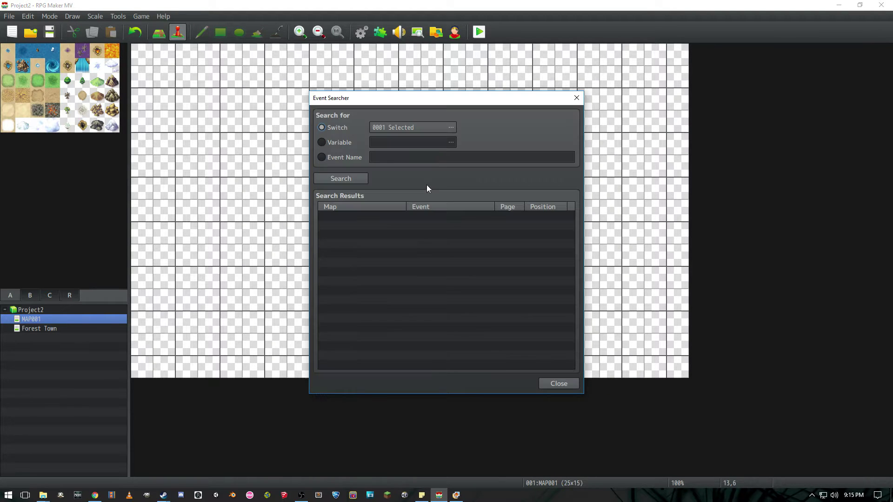
click(388, 127)
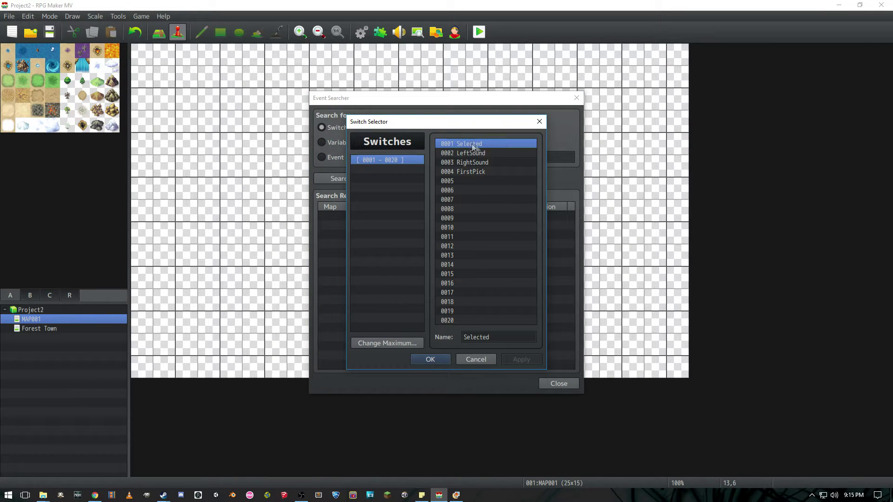
click(493, 153)
click(492, 162)
click(491, 171)
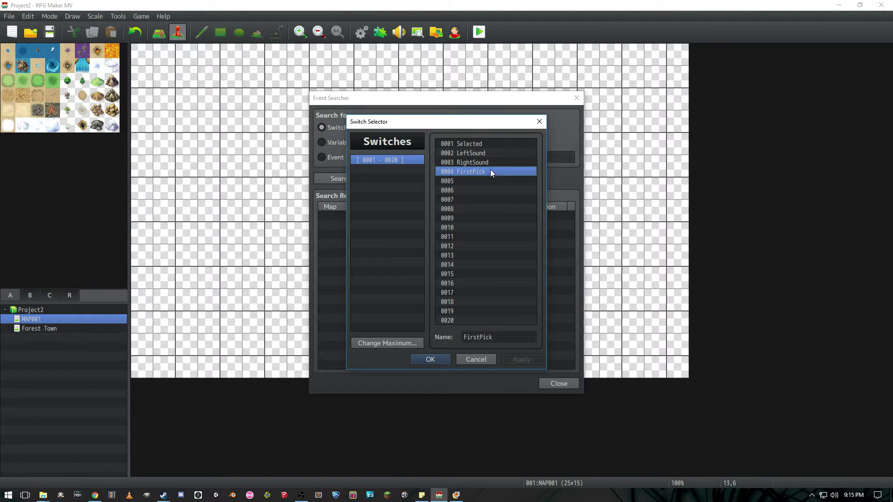
click(484, 362)
key(Escape)
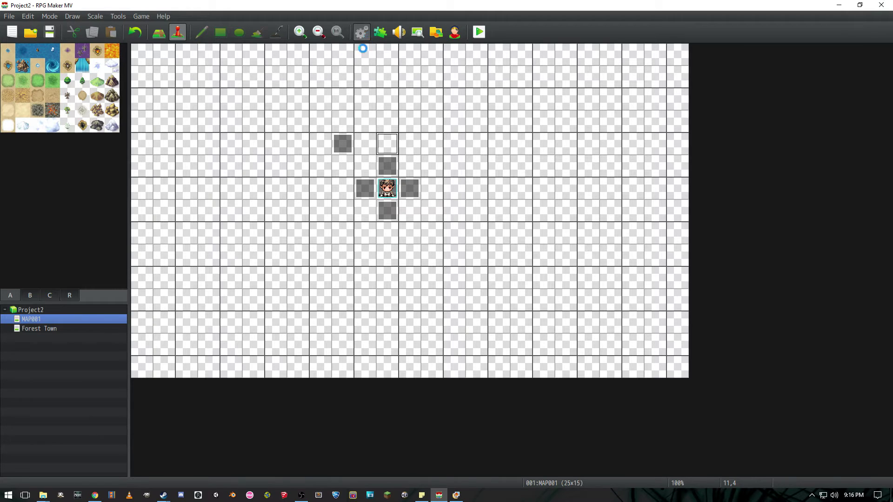
- Check the Start Transparent option in the database's System settings and close the database
click(362, 32)
click(203, 261)
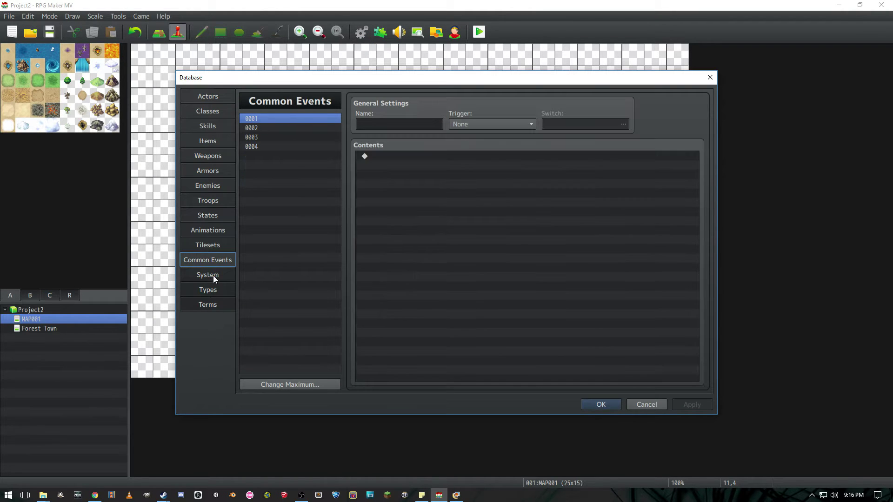
double_click(556, 123)
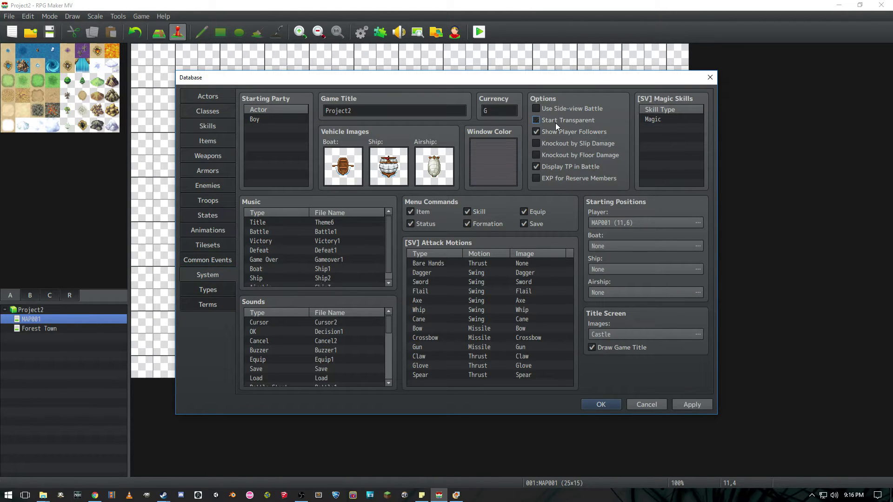
click(585, 405)
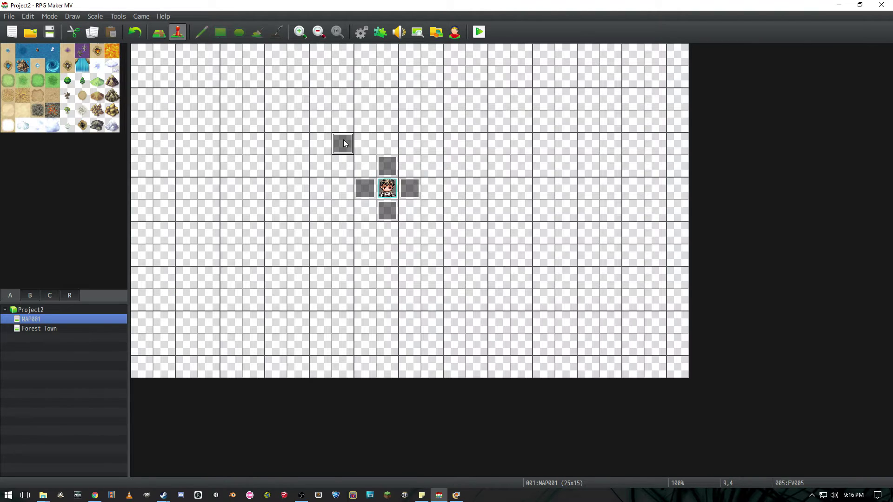
- Open event EV005 on the map and examine the Fadeout Screen, Change Menu Access and Fadein Screen commands on its first page
double_click(344, 143)
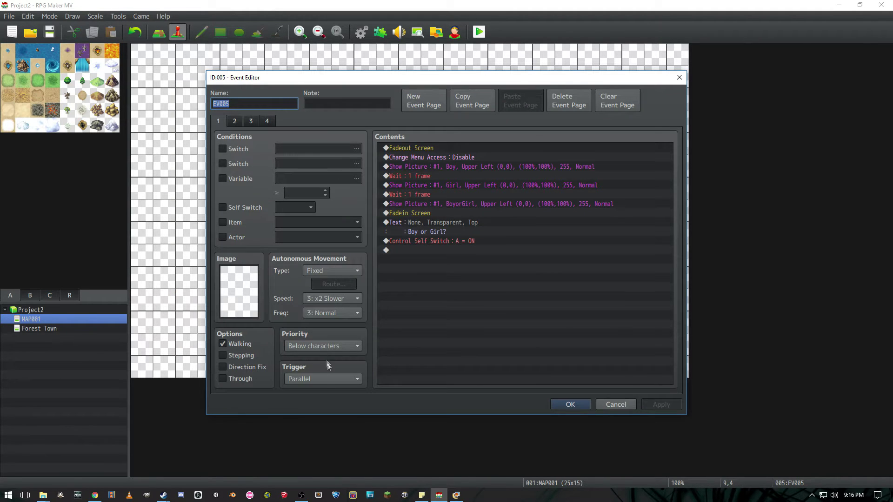
click(414, 147)
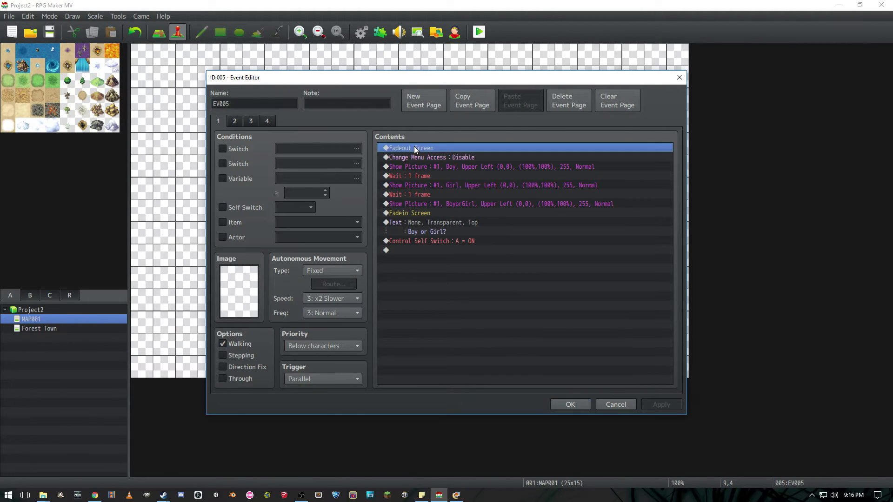
click(422, 158)
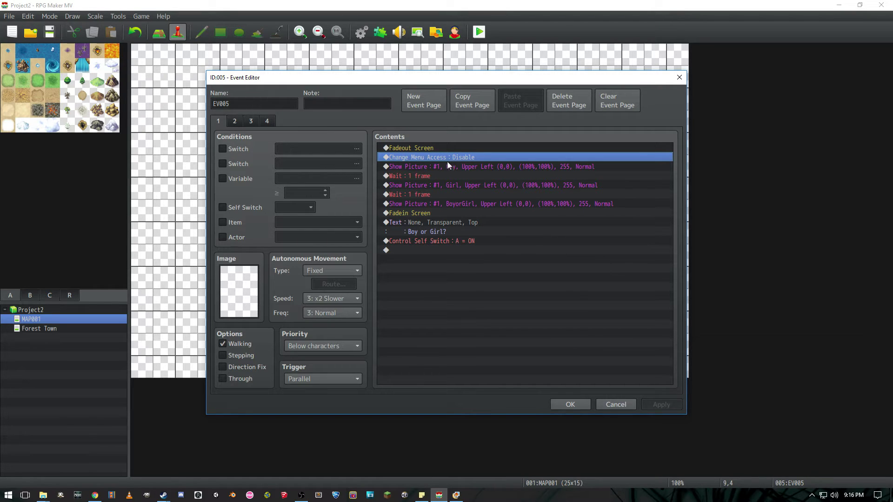
click(414, 148)
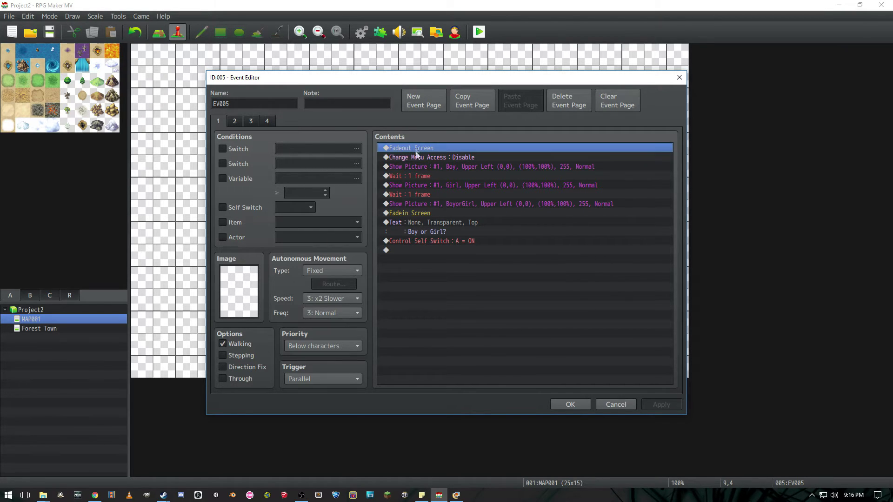
click(425, 212)
- Examine the order of the Boy, Girl and BoyorGirl Show Picture commands on the event's first page
click(416, 167)
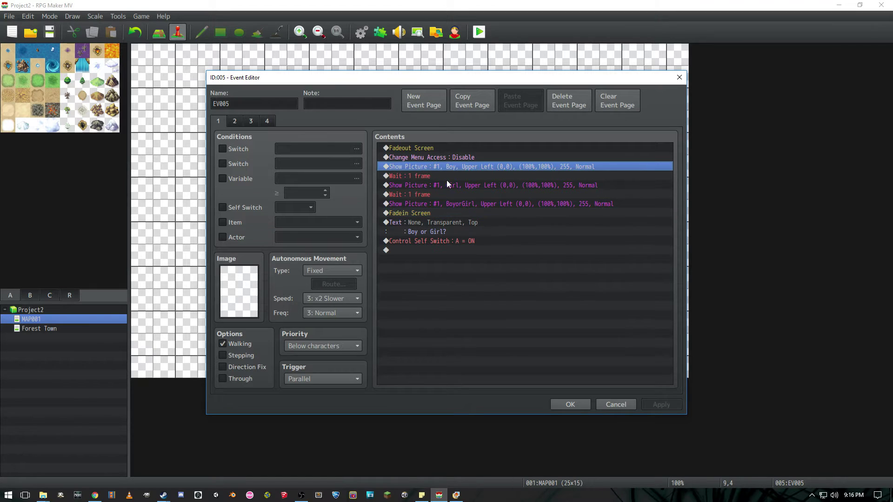
click(447, 185)
click(453, 203)
click(448, 168)
click(455, 186)
key(Up)
key(Up)
click(465, 185)
ctrl+click(471, 205)
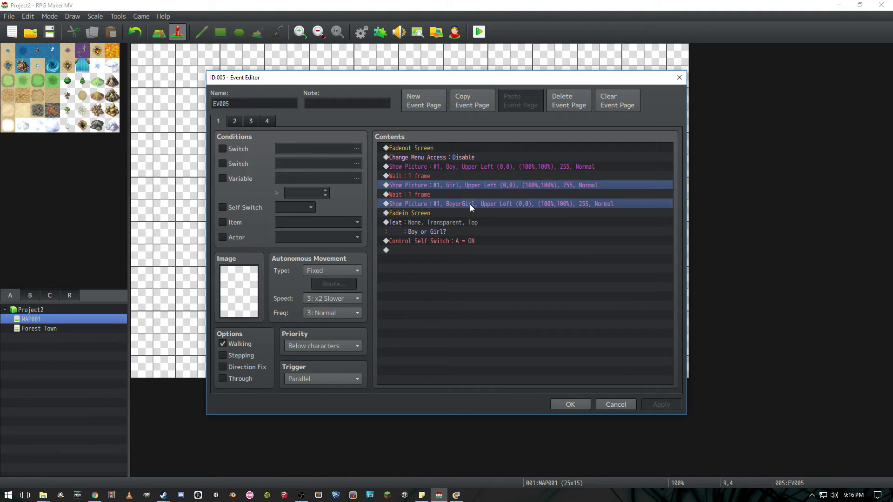
click(460, 185)
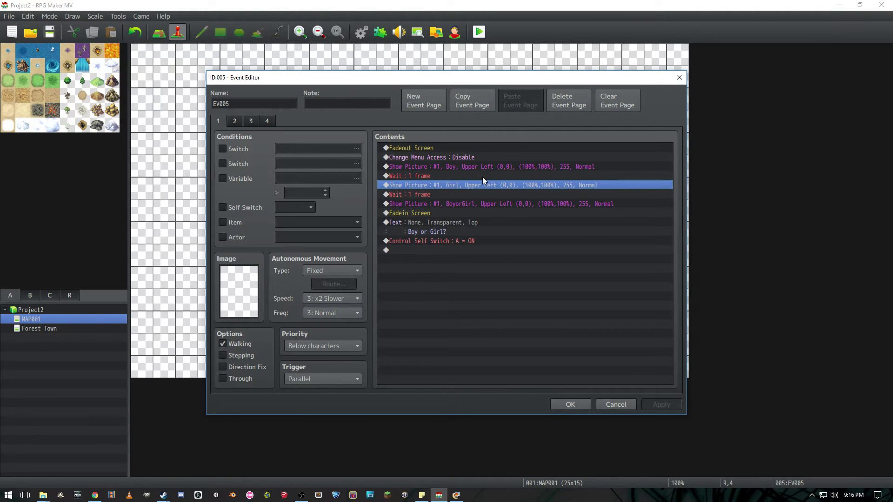
- Review the Wait commands placed between the three Show Picture commands on the first page
click(444, 176)
click(424, 195)
click(415, 179)
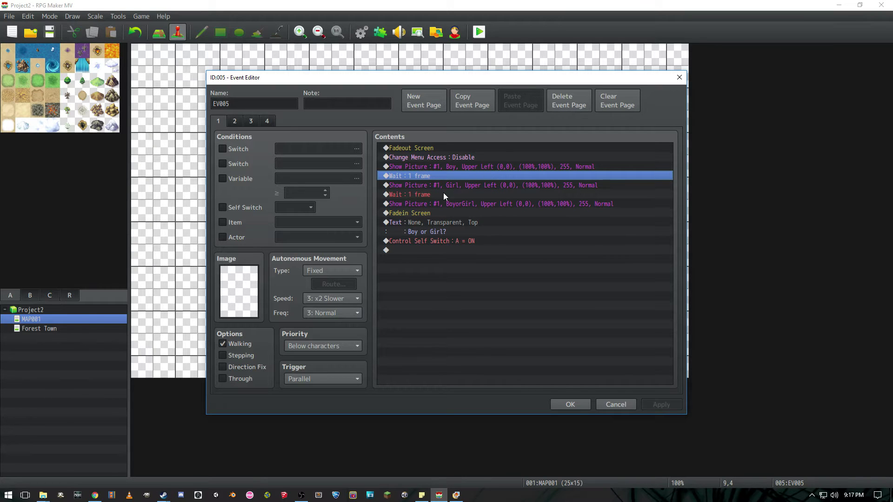
click(441, 166)
click(460, 185)
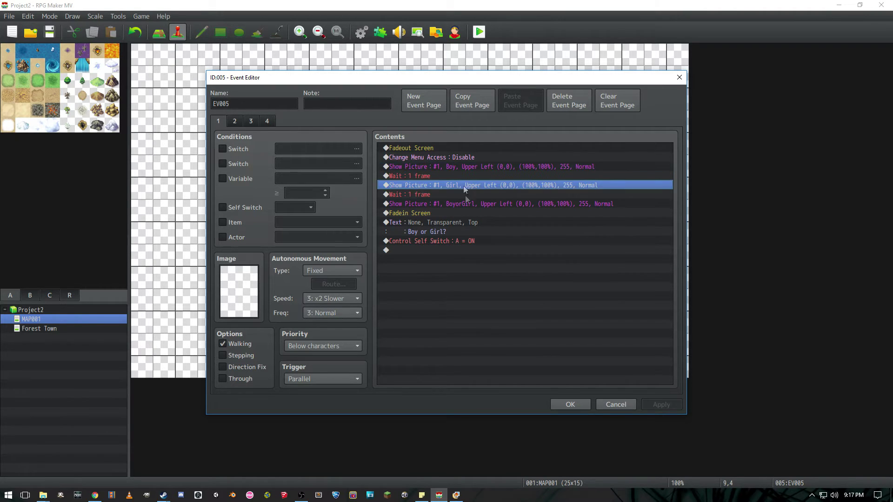
click(469, 205)
- Review the Fadein Screen, the "Boy or Girl?" text and the Control Self Switch commands that end the first page
click(431, 212)
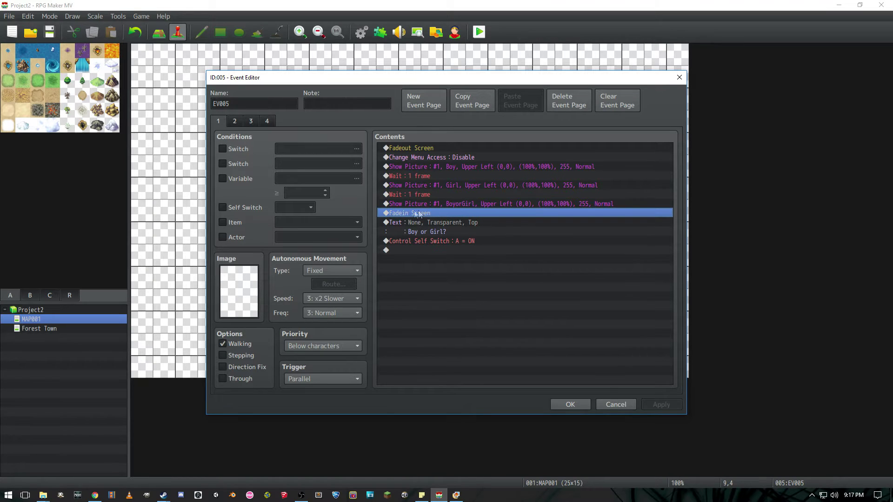
click(444, 225)
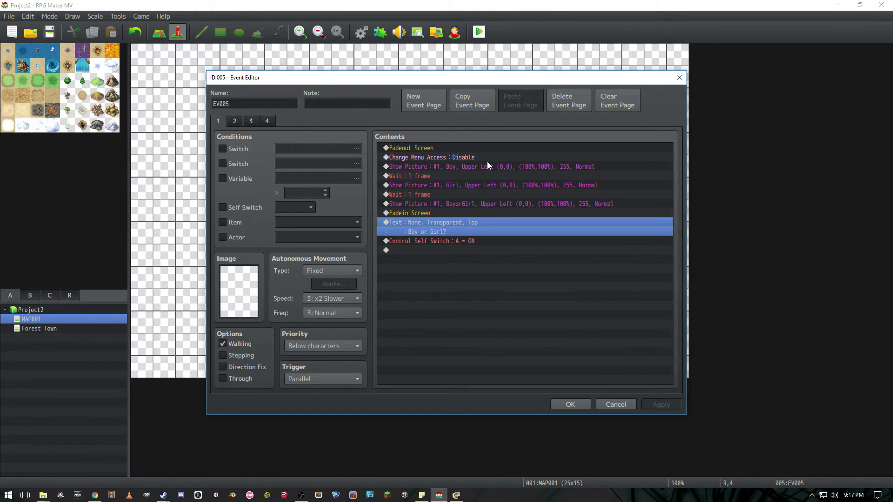
click(464, 241)
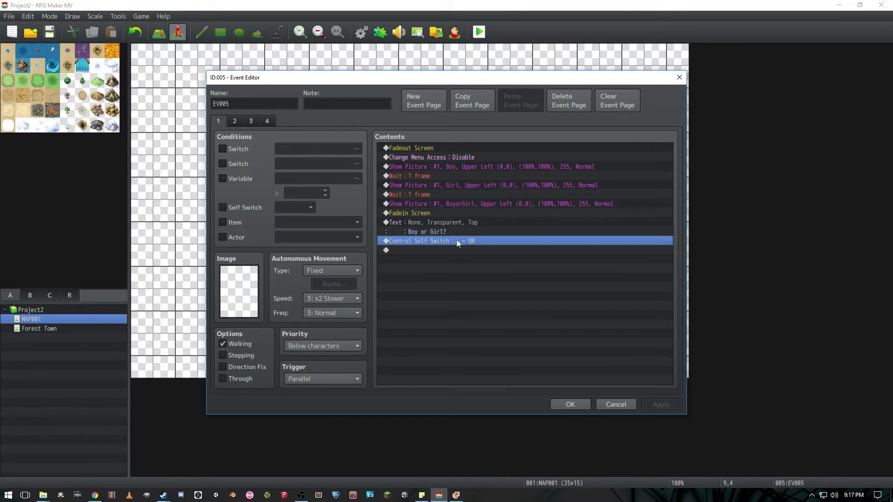
- Show event page 2 and compare its conditional branches for the player facing left and facing right
click(234, 121)
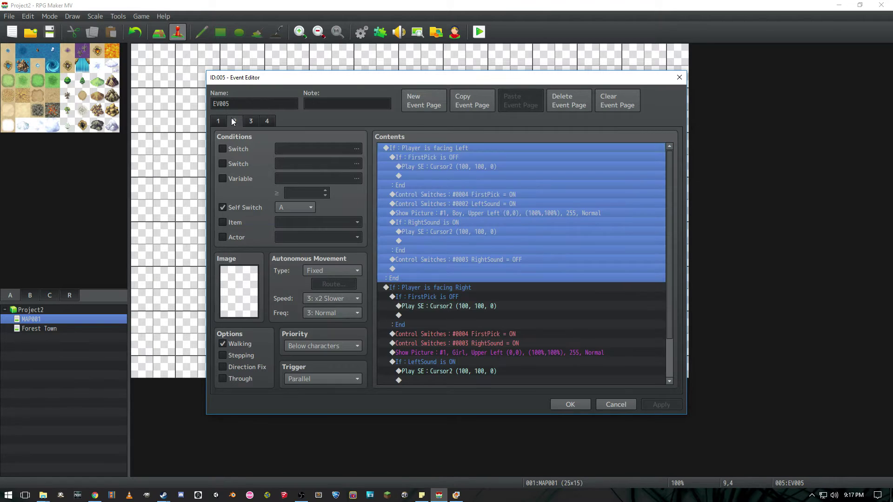
click(464, 292)
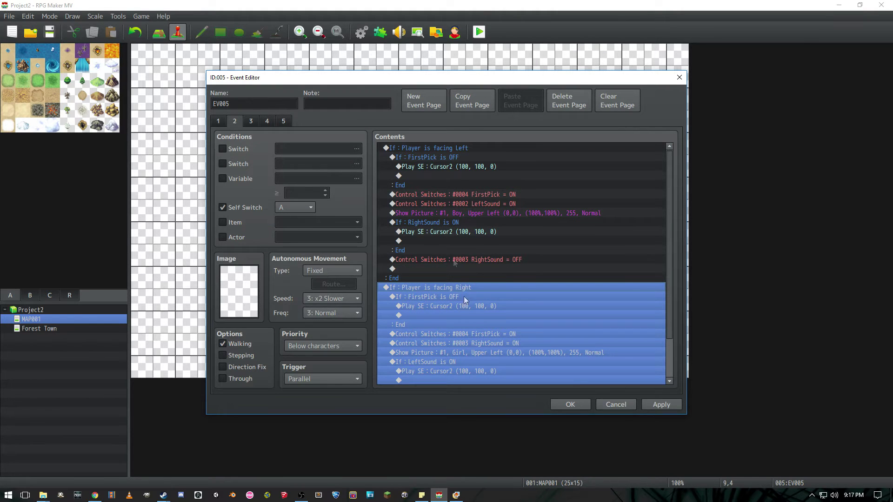
click(420, 148)
click(425, 286)
click(432, 152)
click(446, 292)
click(424, 150)
- Show event page 5 and examine its simplified player-facing-left branch with the Boy Show Picture command
click(284, 121)
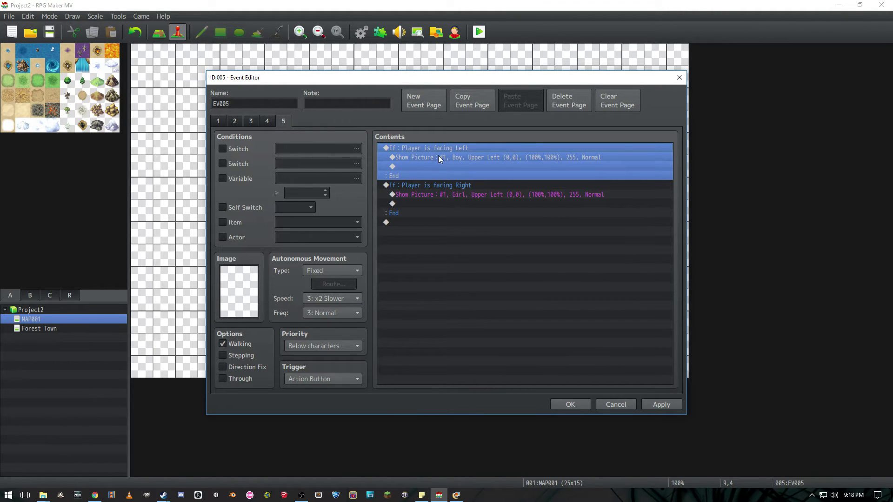
click(456, 224)
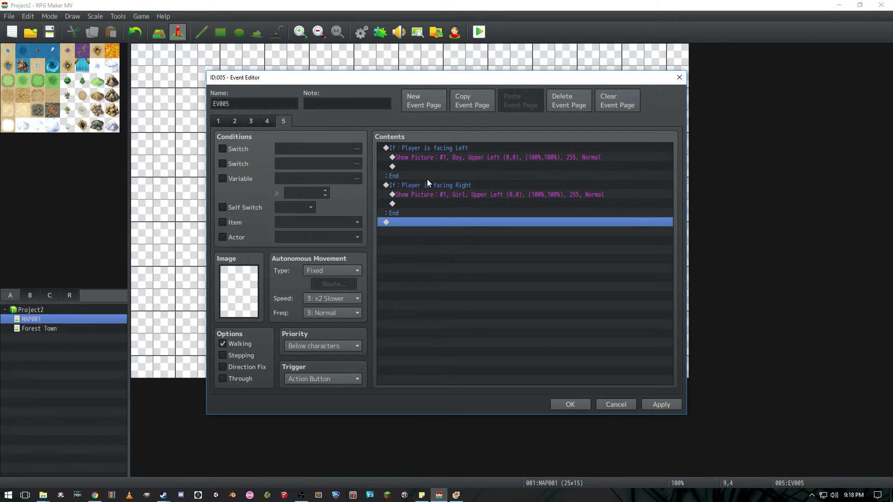
click(428, 148)
click(450, 158)
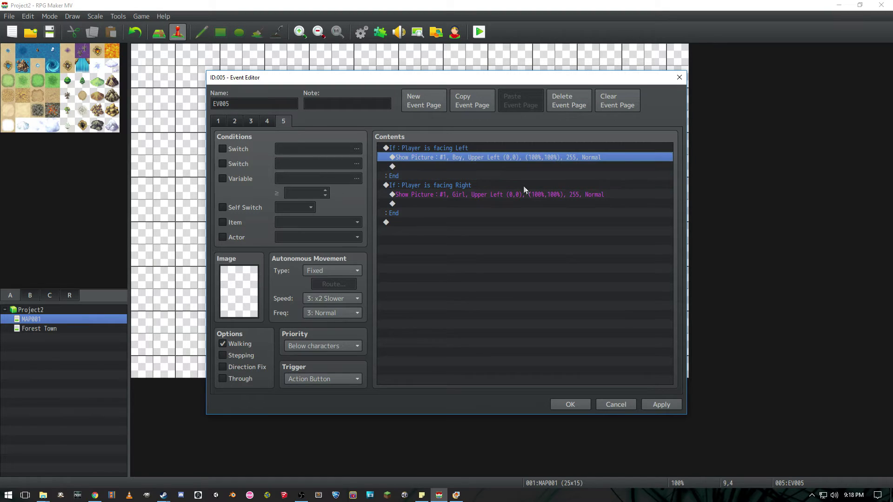
- Inspect the Boy Show Picture command's settings and image selection on page 5, then cancel without changes
double_click(524, 158)
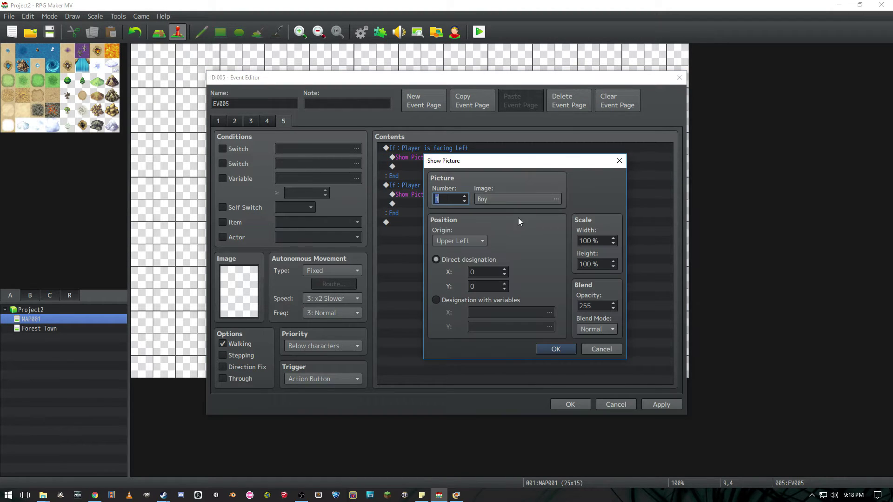
click(502, 199)
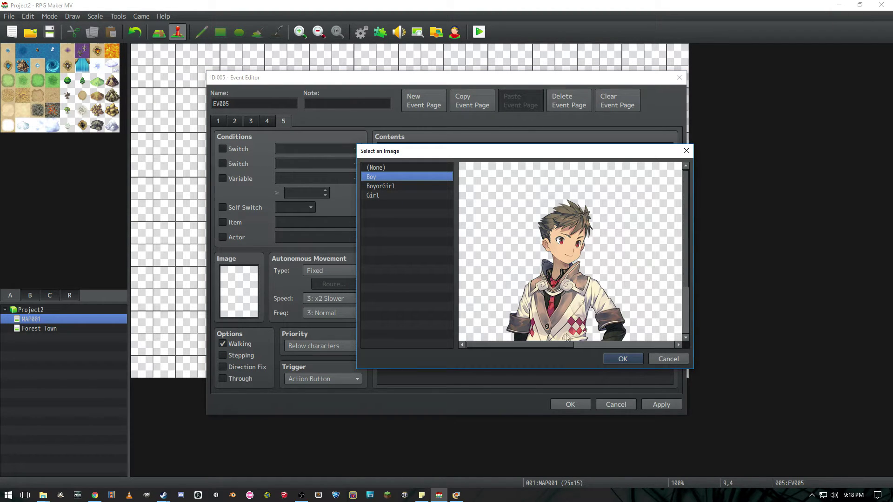
click(649, 344)
click(663, 359)
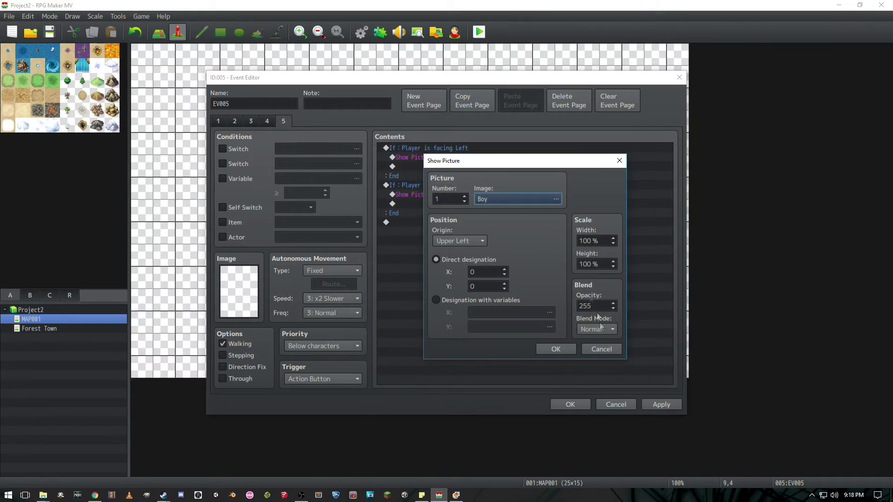
click(600, 349)
- Review the facing-right branch with its Girl picture on page 5, then delete that event page
click(470, 186)
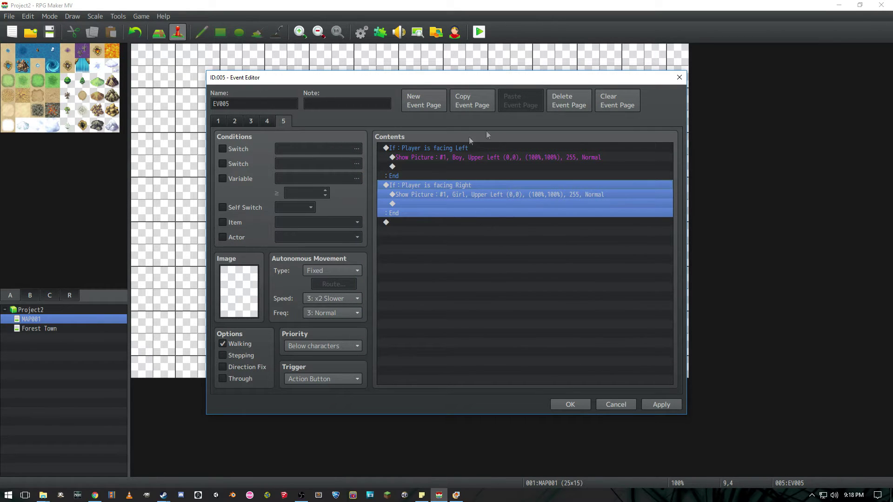
click(508, 195)
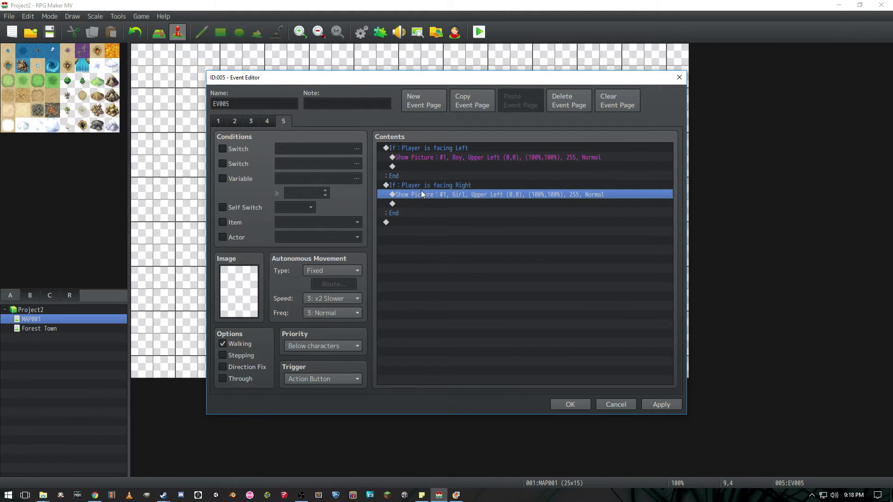
click(569, 100)
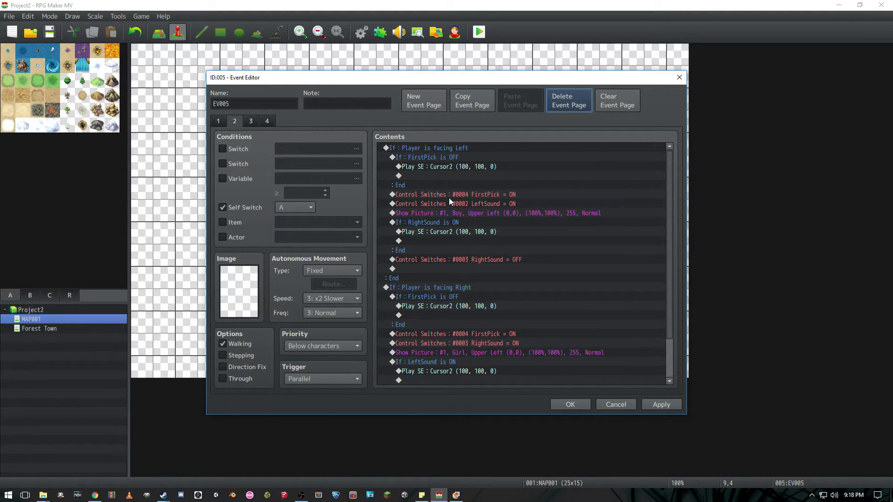
- Examine the FirstPick condition, its Cursor2 sound effect and the FirstPick switch command in page 2's facing-left branch
click(428, 149)
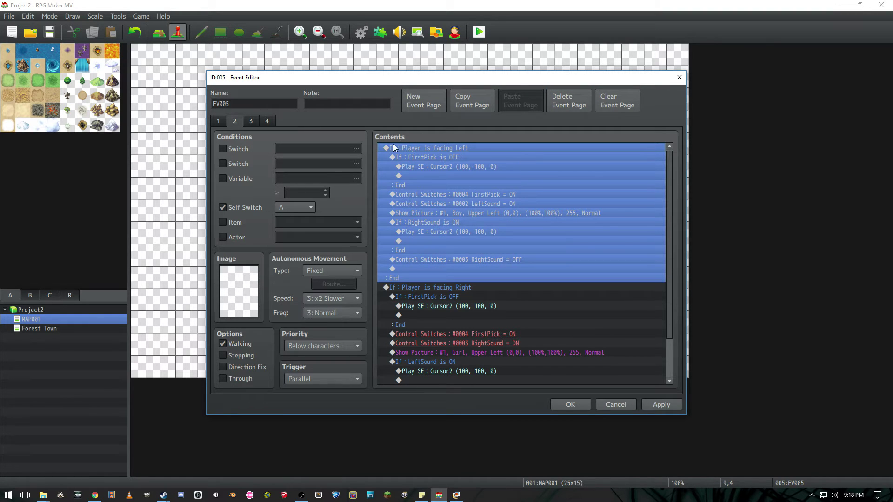
click(443, 158)
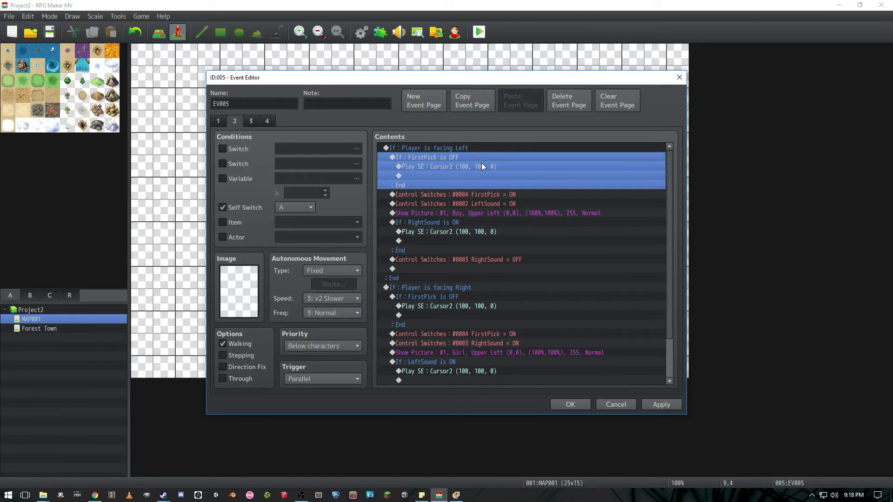
click(454, 163)
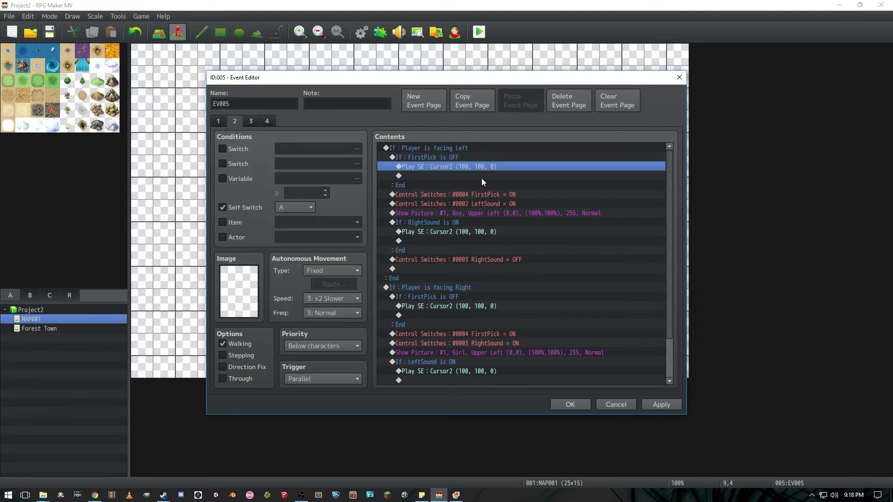
click(435, 194)
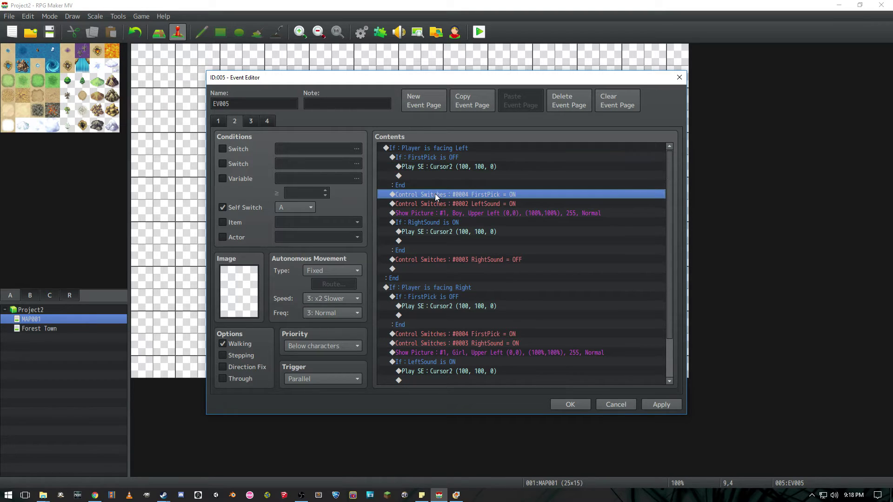
key(Up)
key(Up)
key(Up)
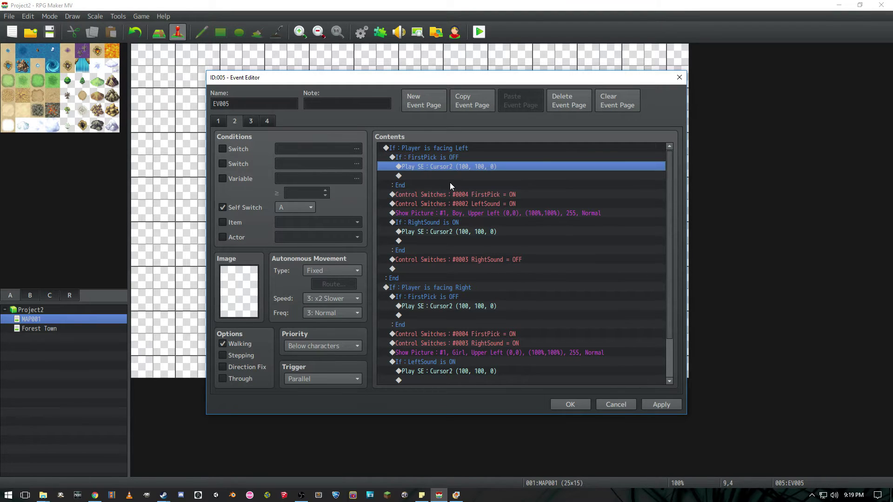
- Review the LeftSound switch command and the Boy Show Picture command in the facing-left branch
click(444, 204)
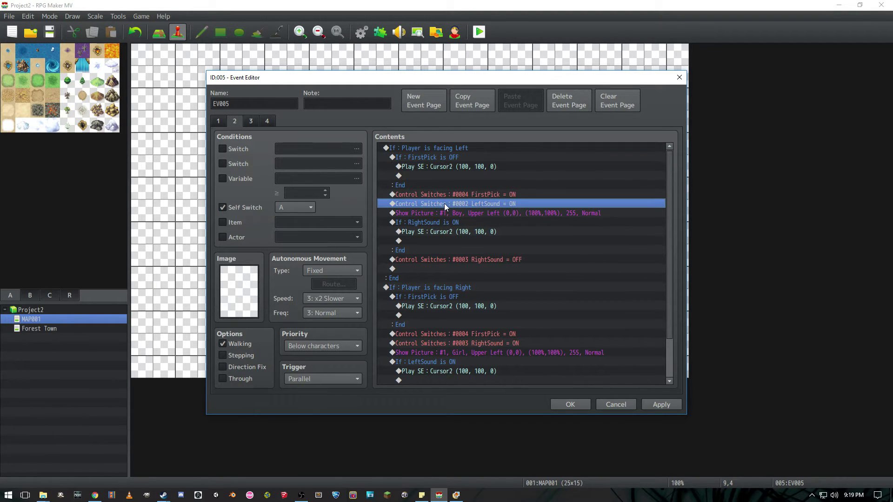
click(455, 213)
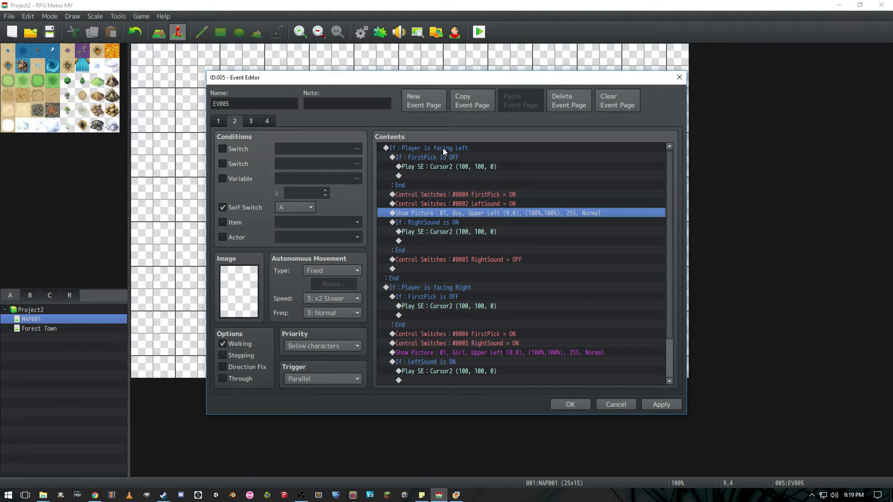
click(442, 147)
click(465, 213)
- Examine the RightSound condition with its Cursor2 sound effect and the command turning RightSound off in the facing-left branch
click(436, 222)
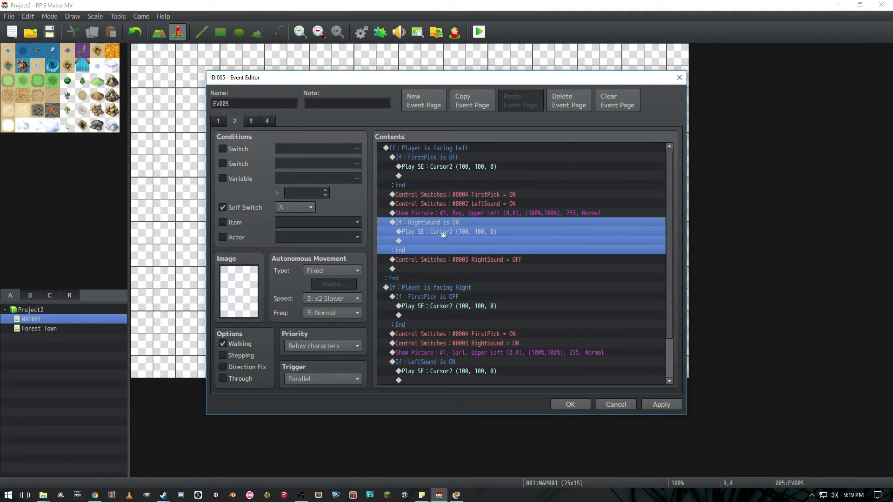
key(Down)
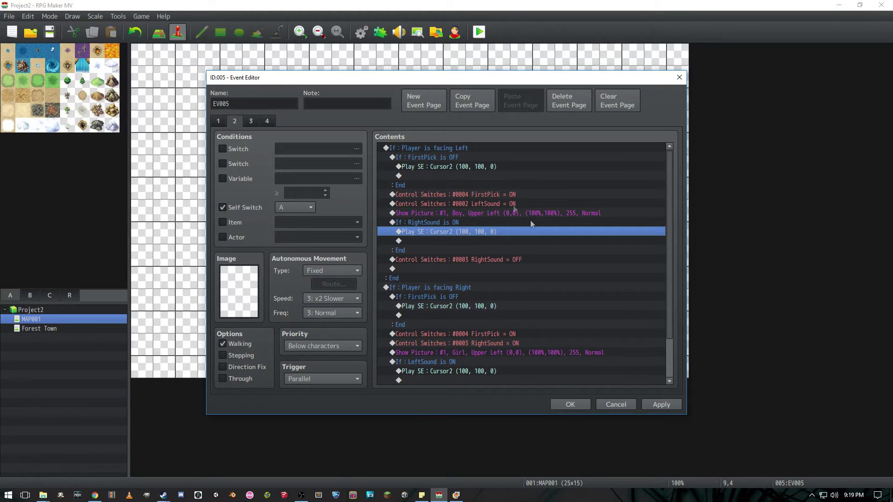
click(425, 260)
shift+click(418, 223)
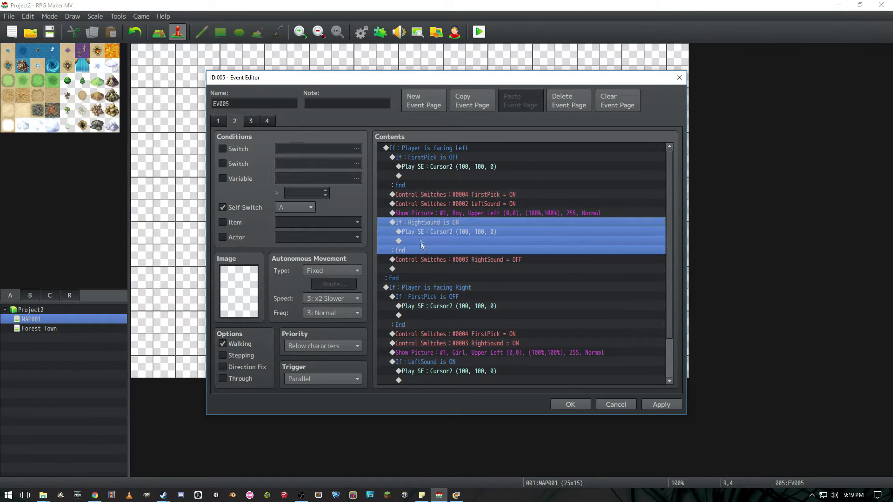
click(430, 260)
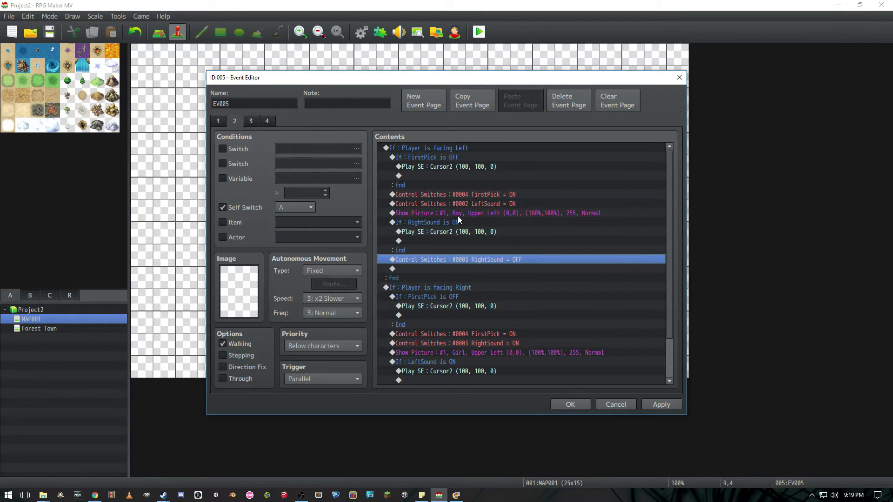
shift+click(456, 222)
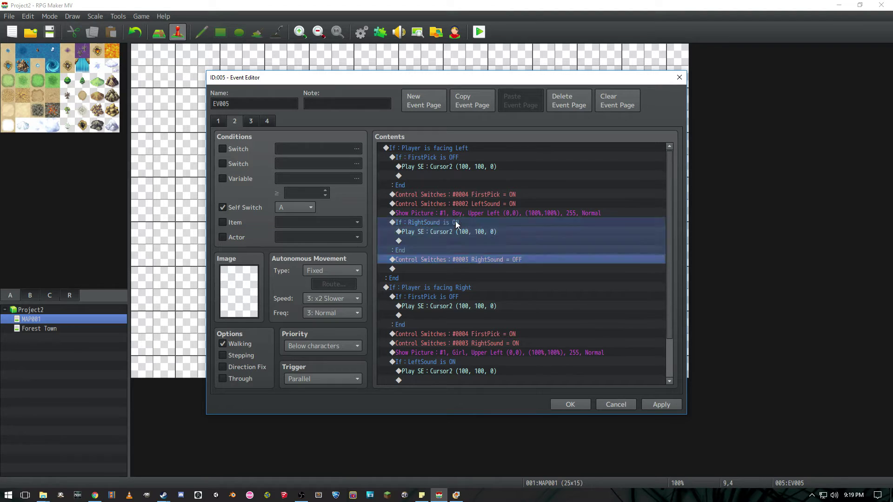
- Review the facing-left branch's RightSound condition, its Cursor2 sound effect and the command turning RightSound off, checking it against the facing-right branch
click(484, 259)
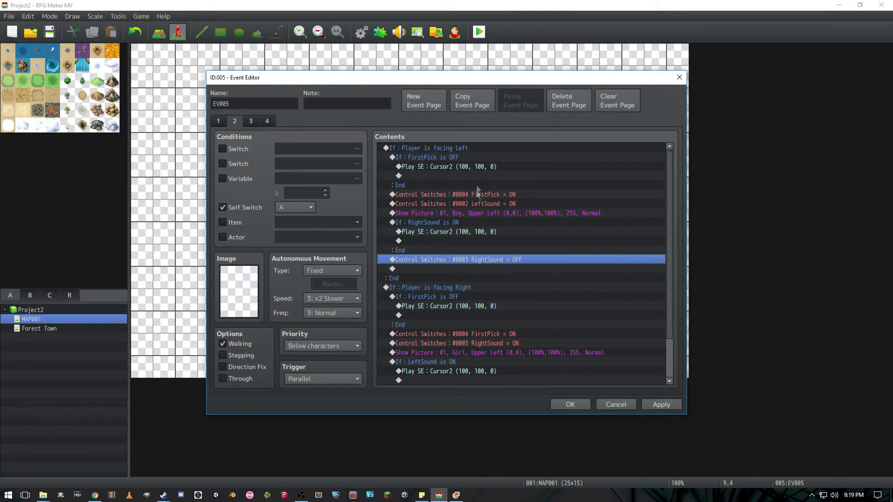
shift+click(462, 147)
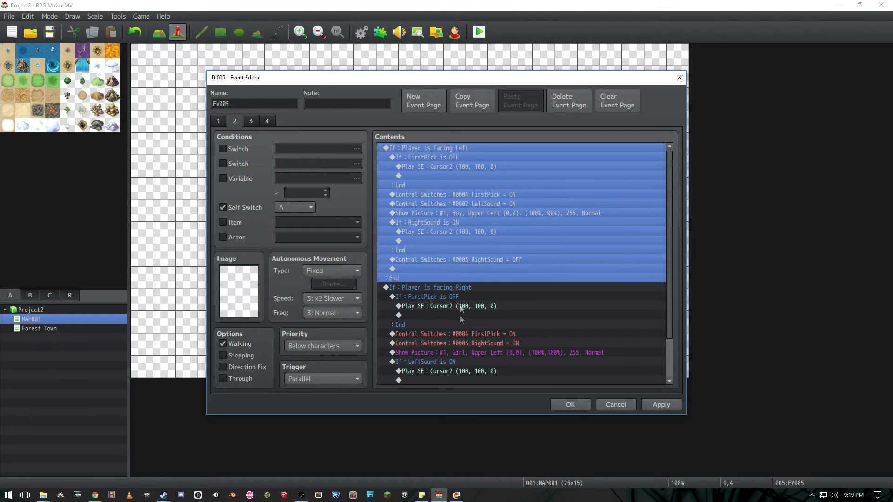
click(461, 287)
click(446, 149)
click(454, 223)
click(454, 231)
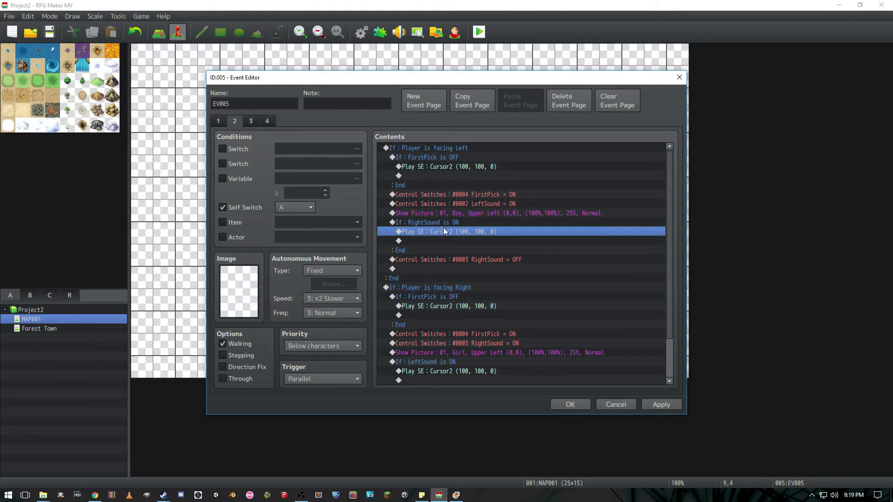
click(445, 185)
click(460, 259)
scroll(465, 244, down, 2)
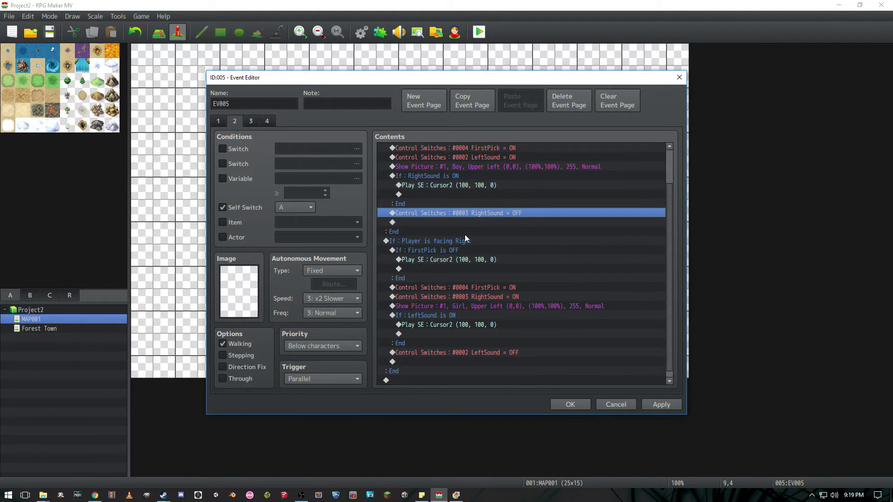
- Compare the whole facing-right branch with the commands of the facing-left branch on page 2
click(465, 238)
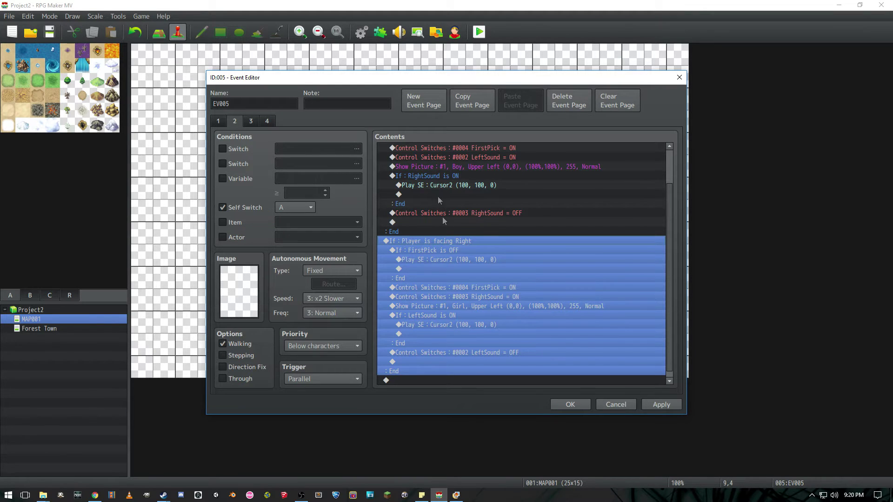
scroll(465, 207, up, 2)
scroll(454, 249, down, 2)
scroll(456, 210, up, 1)
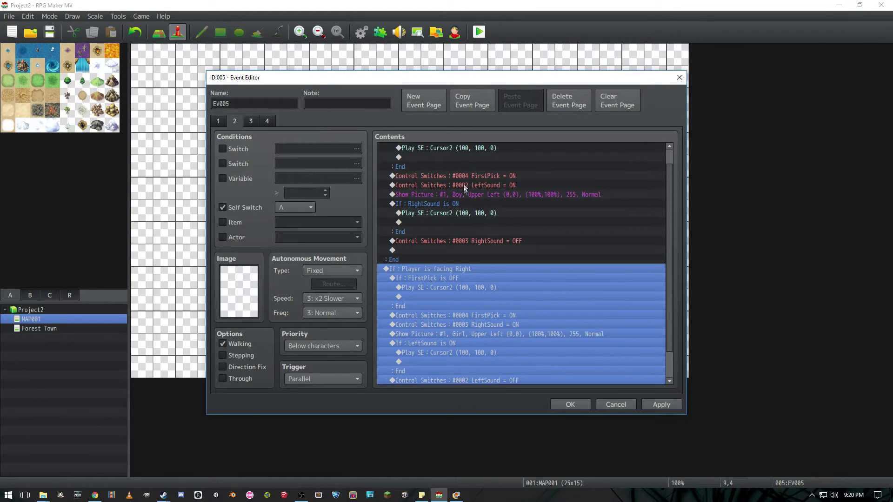
scroll(455, 207, down, 1)
- Examine the FirstPick condition, its Cursor2 sound effect and the FirstPick switch command in the facing-right branch
click(440, 251)
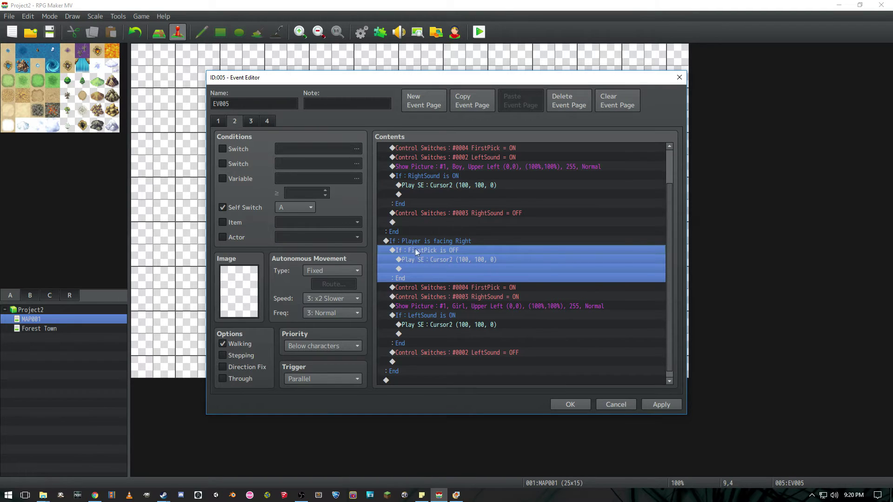
click(456, 259)
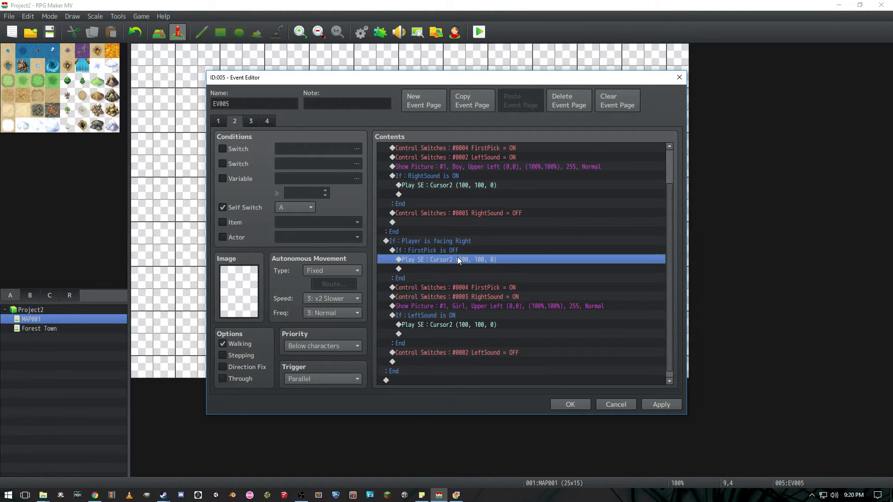
click(456, 288)
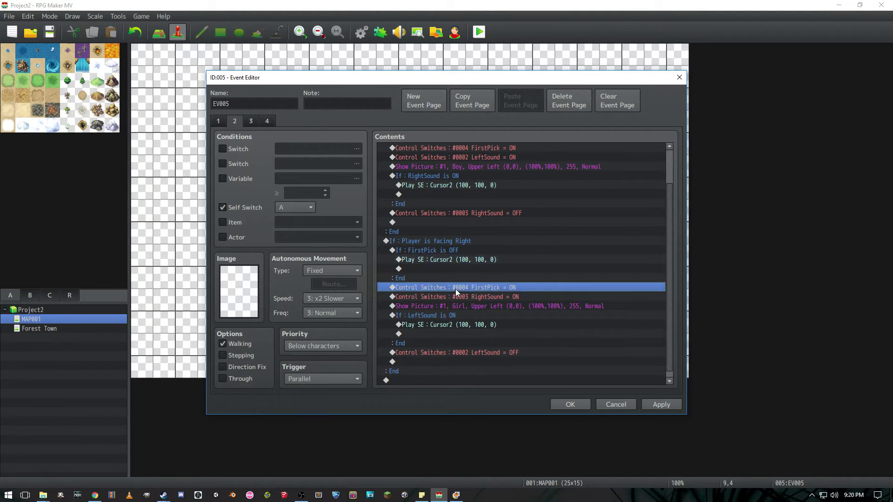
click(452, 250)
click(481, 287)
click(449, 242)
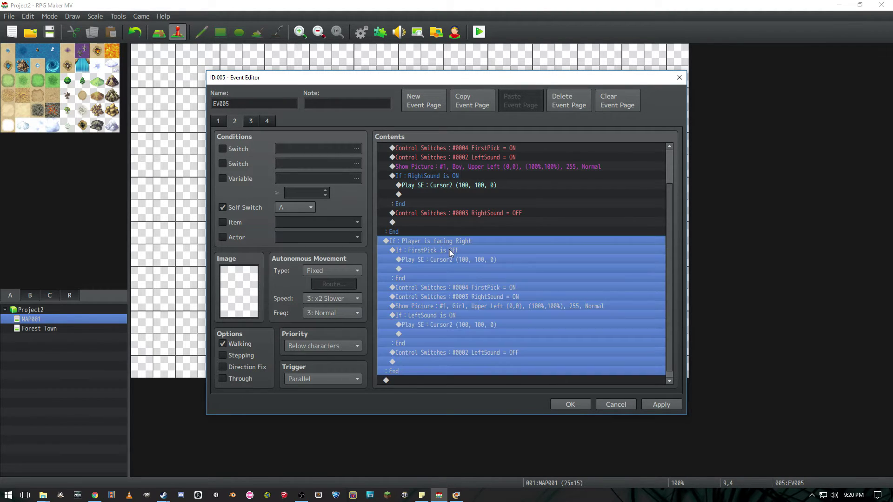
click(447, 251)
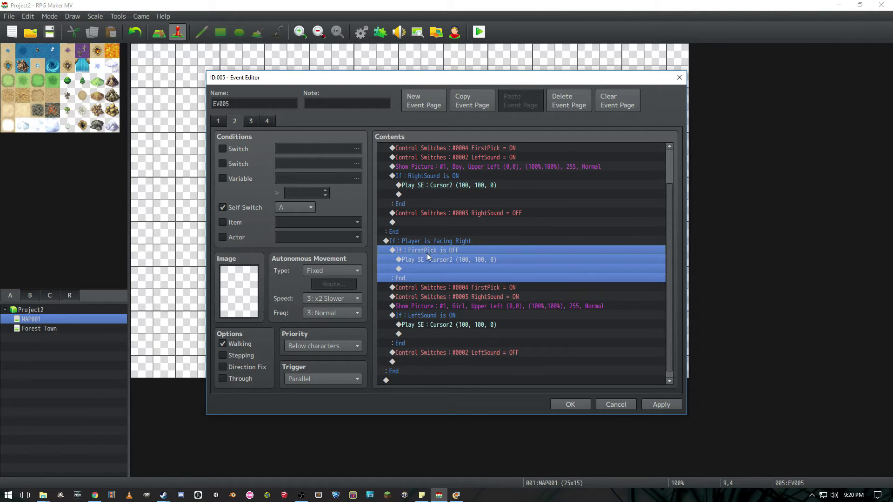
click(453, 260)
click(451, 251)
click(468, 286)
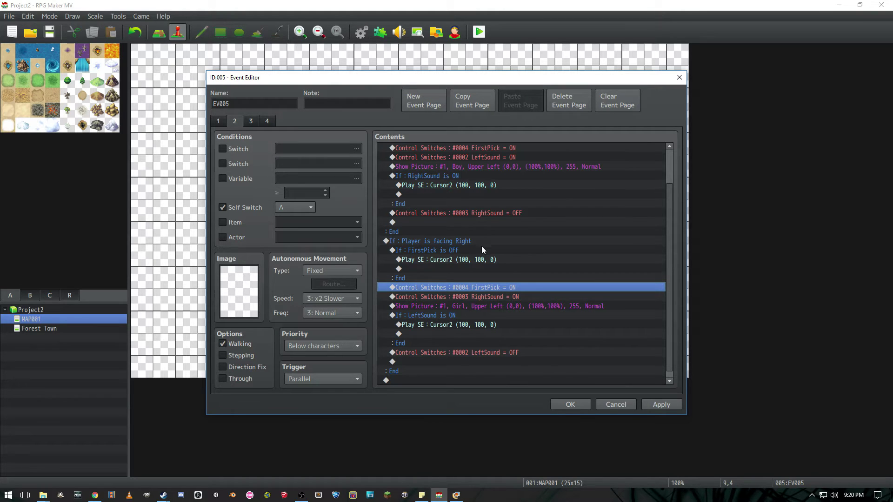
- Examine the RightSound switch command, the Girl Show Picture command and the LeftSound condition with its switch-off in the facing-right branch
click(467, 298)
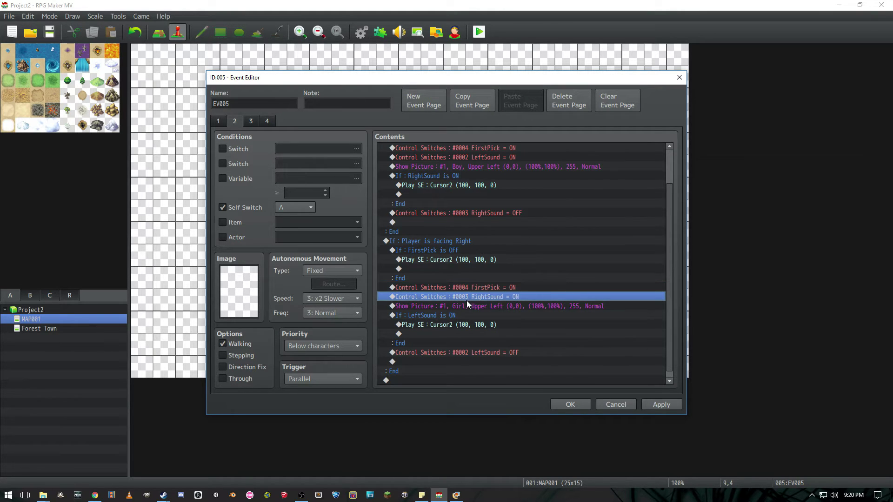
click(466, 304)
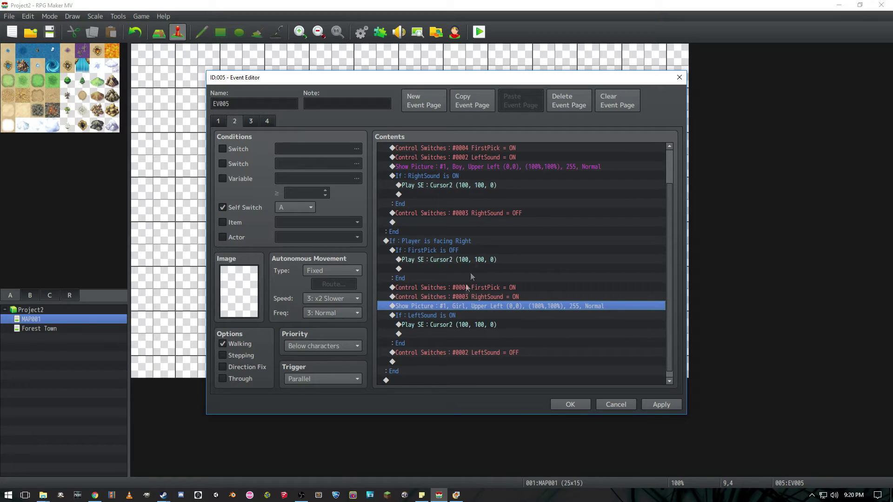
click(445, 316)
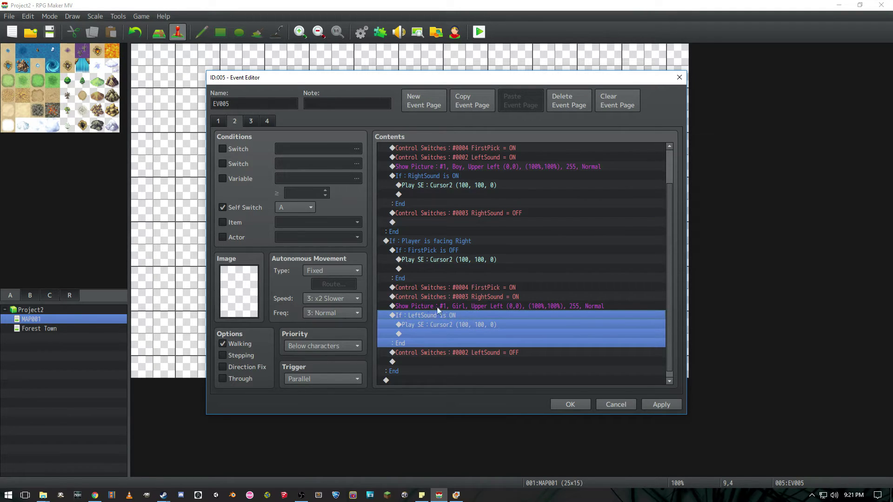
click(472, 352)
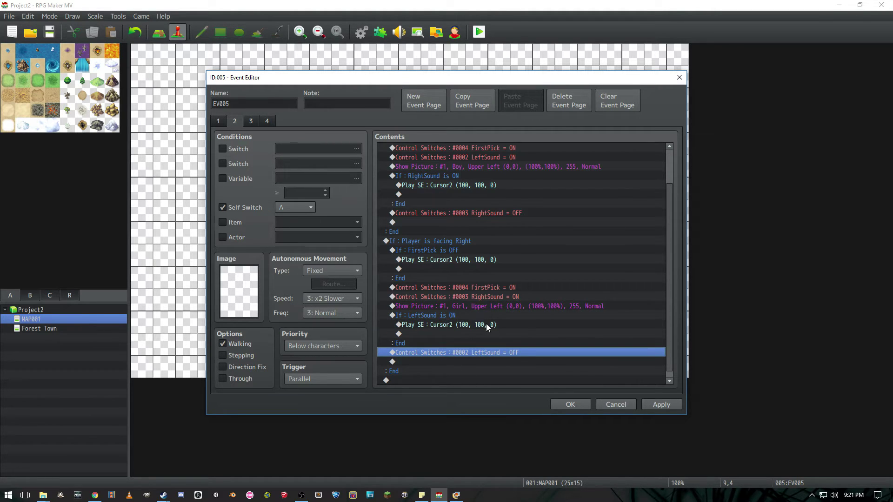
- Go through the facing-left branch again, from its FirstPick condition and sound effect to the FirstPick and LeftSound switch commands
scroll(488, 278, up, 2)
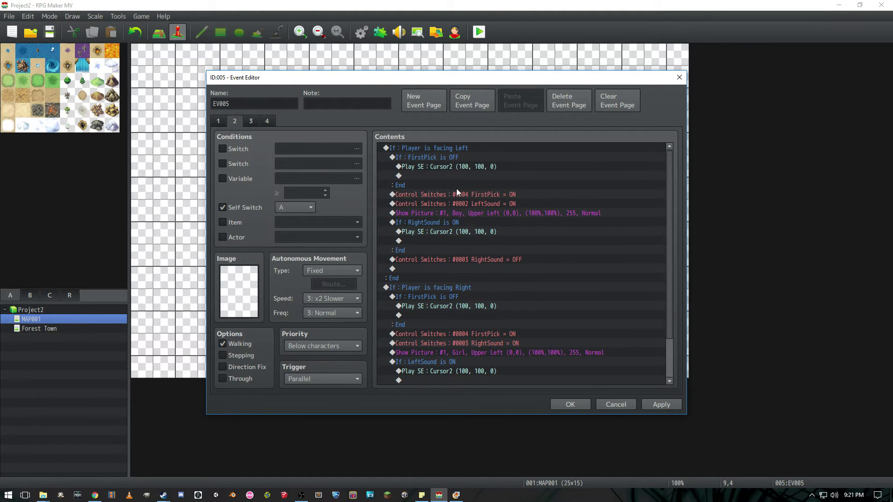
click(452, 148)
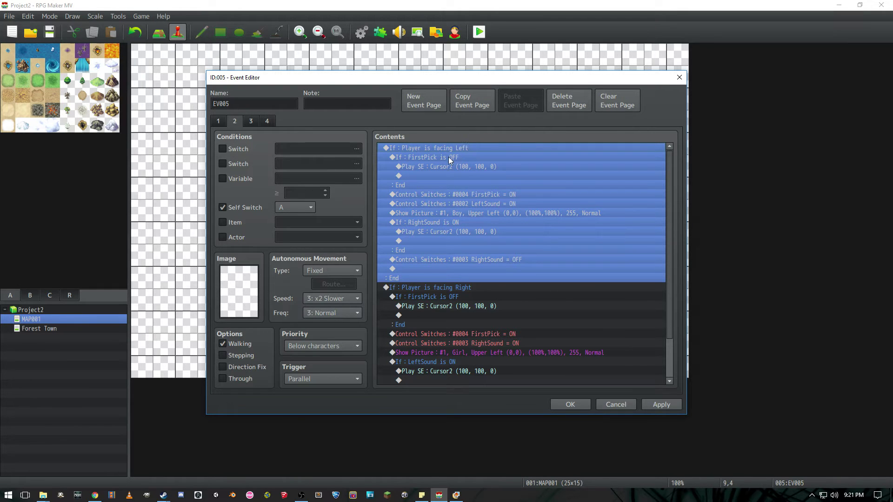
click(470, 157)
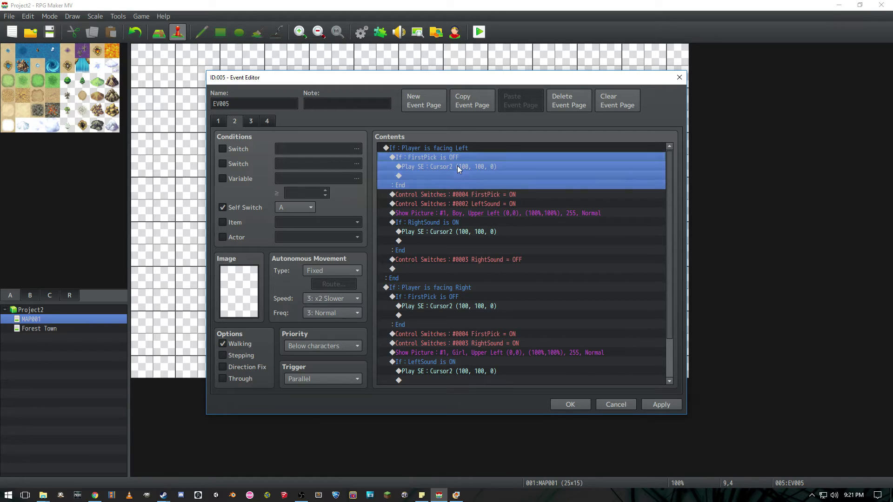
click(457, 165)
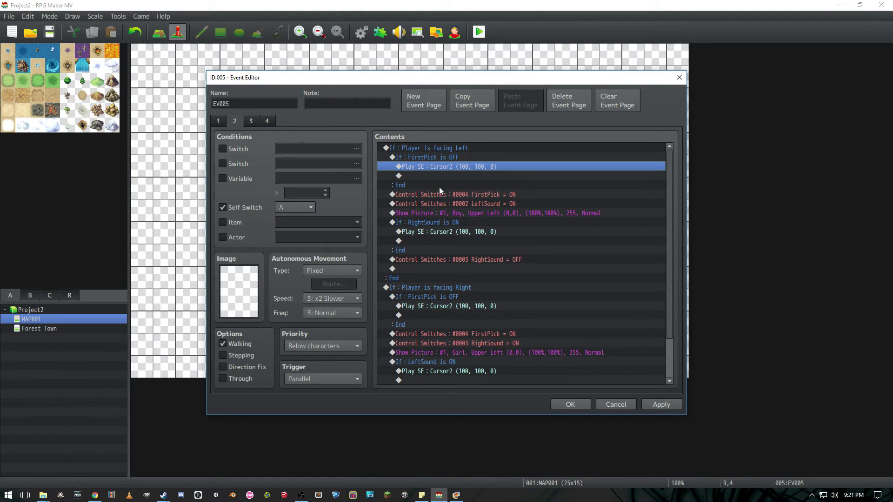
click(469, 194)
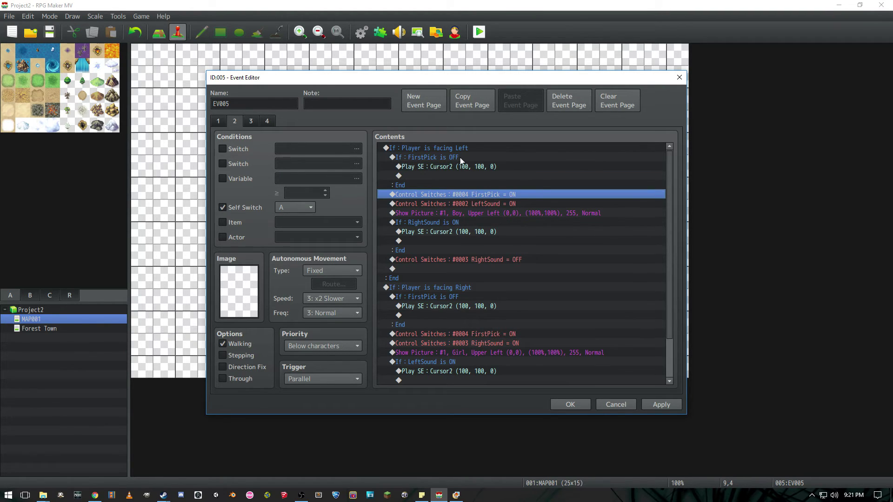
click(439, 158)
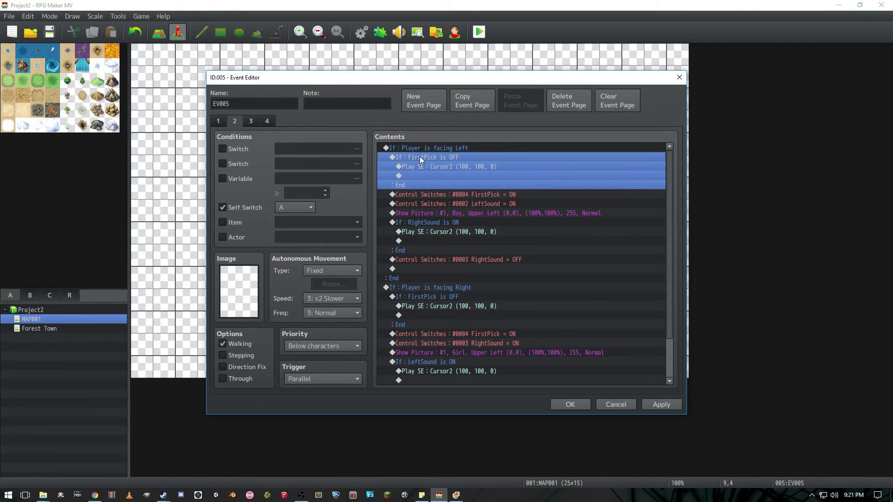
click(479, 204)
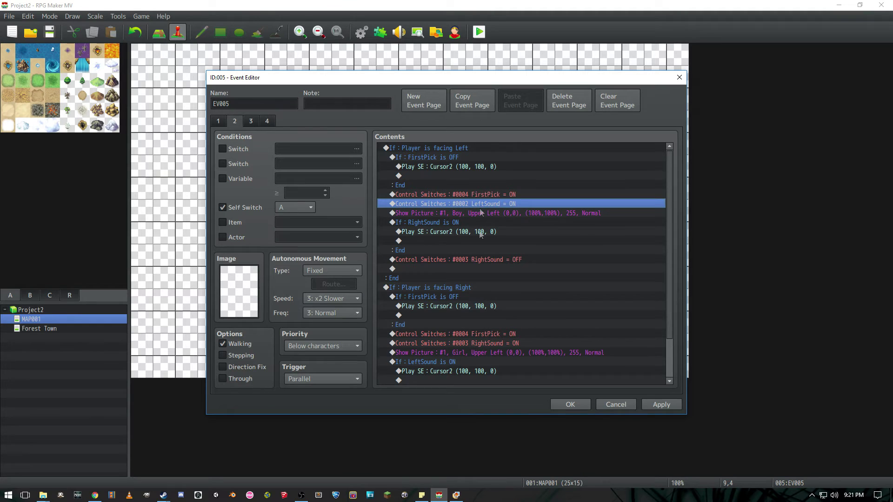
- Trace how the LeftSound switch set in the facing-left branch triggers Cursor2 and is turned off in the facing-right branch
click(450, 286)
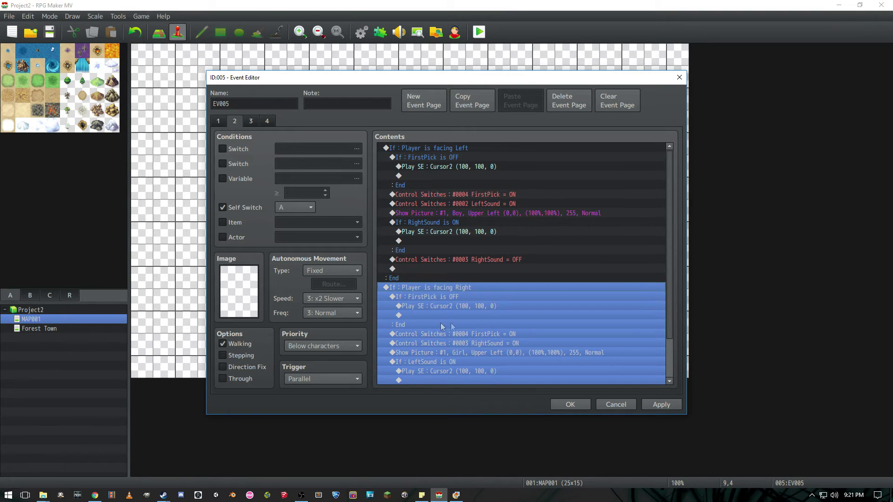
scroll(439, 320, down, 2)
click(452, 254)
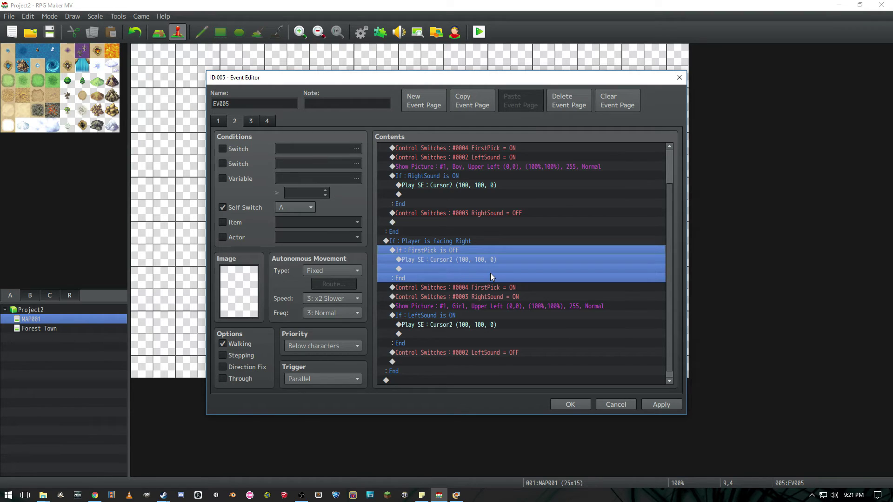
click(462, 317)
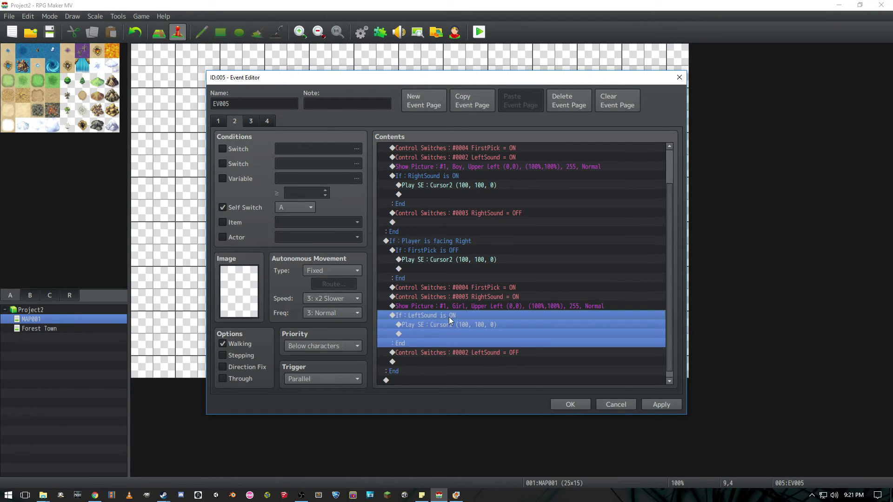
click(469, 158)
scroll(477, 174, up, 2)
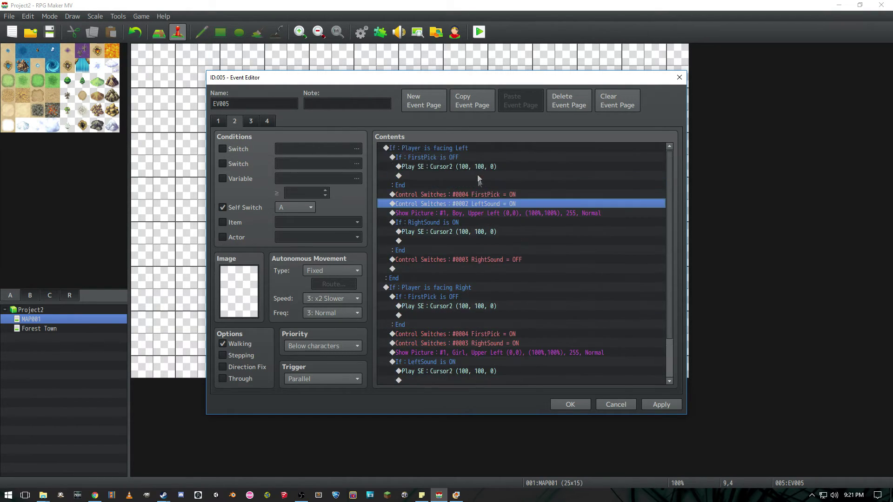
scroll(457, 160, down, 2)
click(437, 325)
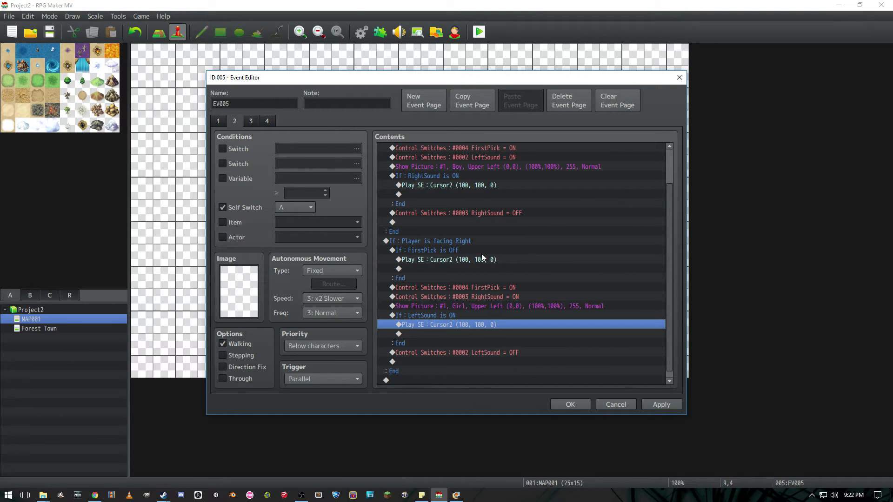
click(467, 352)
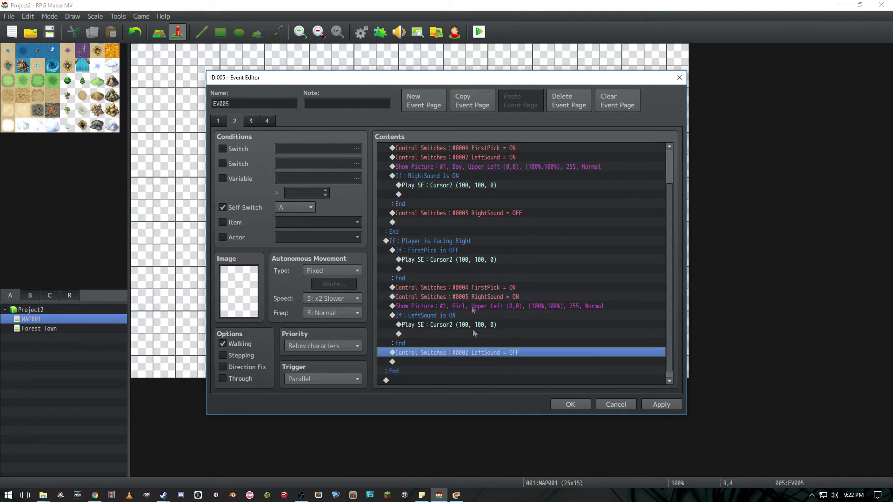
- Compare the facing-right branch's RightSound switch-on and LeftSound switch-off commands with the LeftSound switch-on in the facing-left branch
shift+click(423, 316)
shift+click(441, 242)
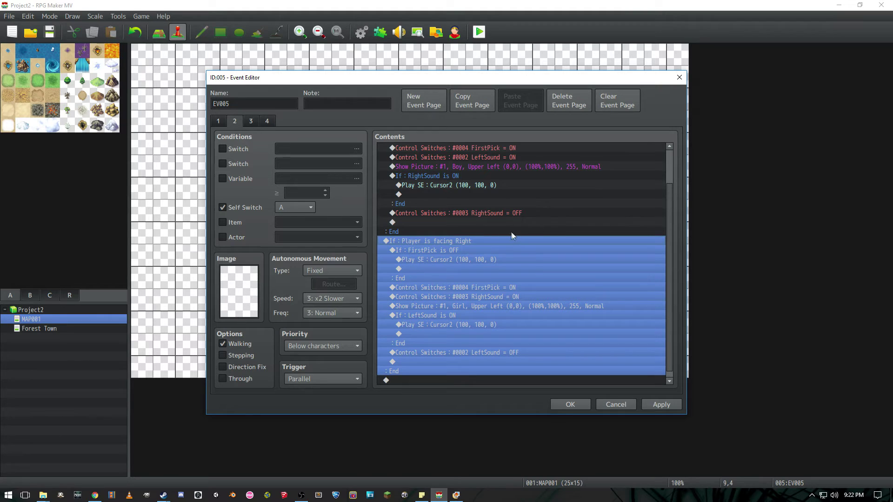
click(495, 297)
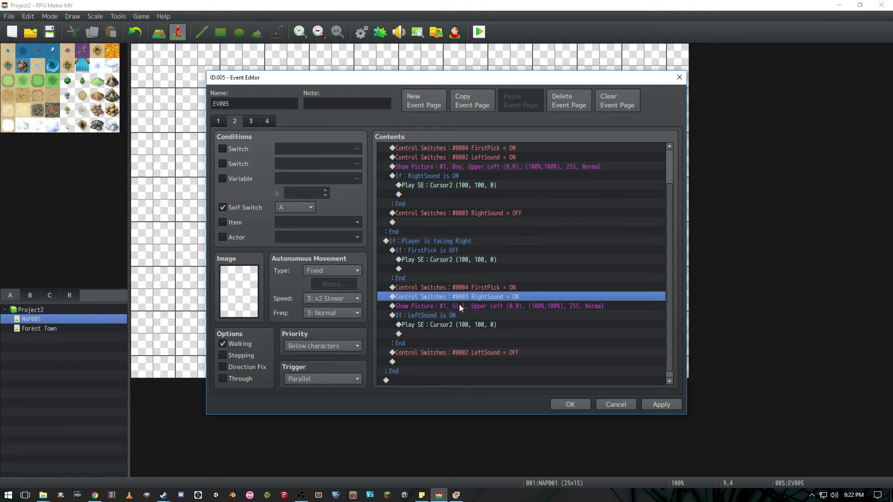
scroll(487, 289, up, 2)
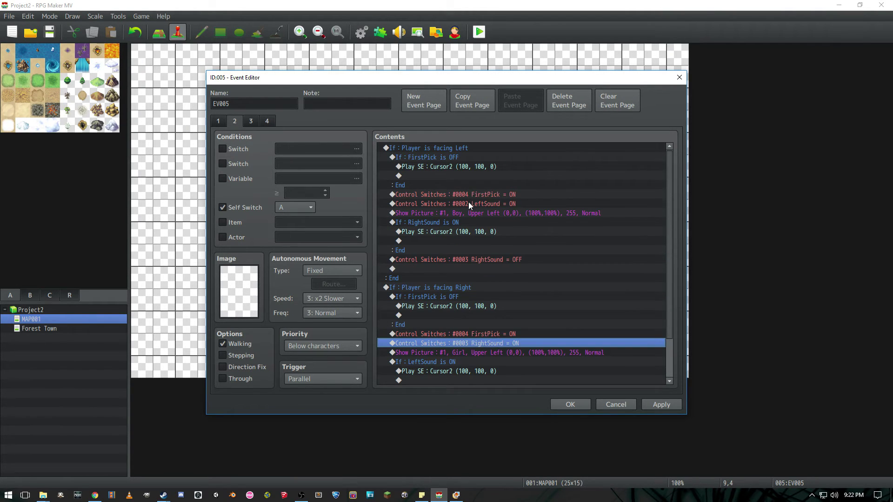
click(468, 203)
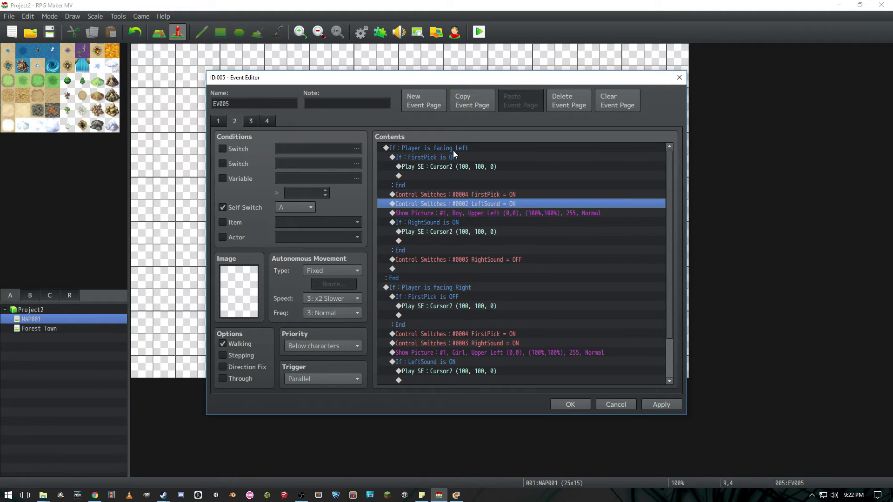
scroll(461, 285, down, 2)
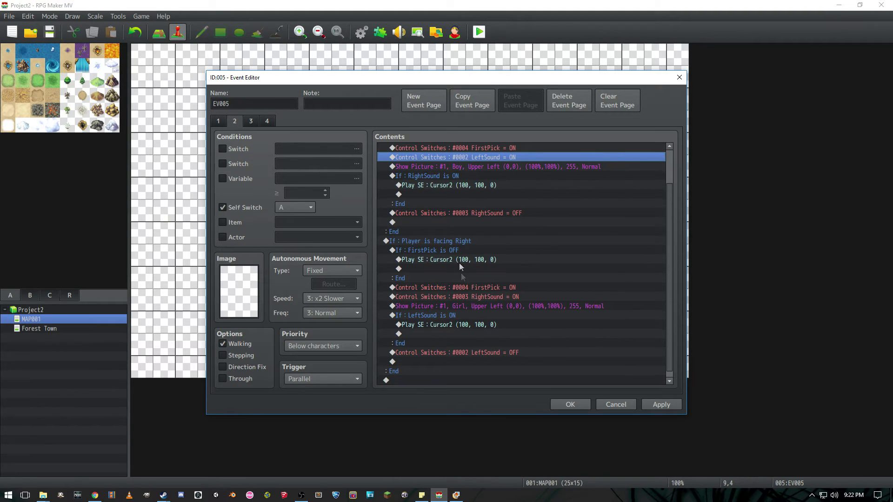
click(464, 241)
click(478, 353)
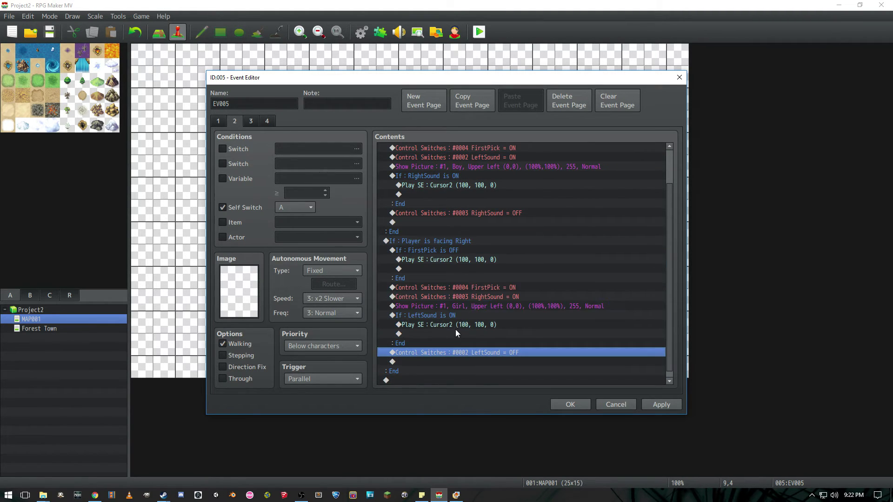
- Compare the LeftSound condition in the facing-right branch with the RightSound condition in the facing-left branch
click(435, 316)
scroll(463, 232, up, 2)
click(457, 148)
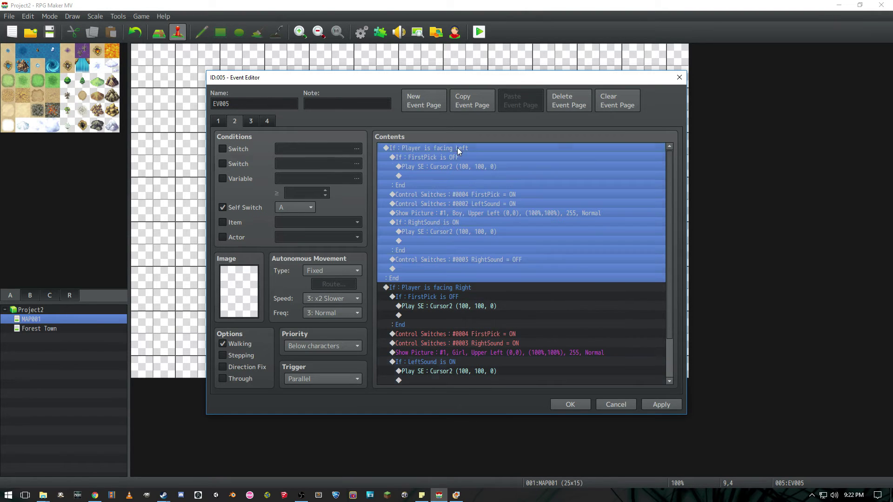
click(442, 224)
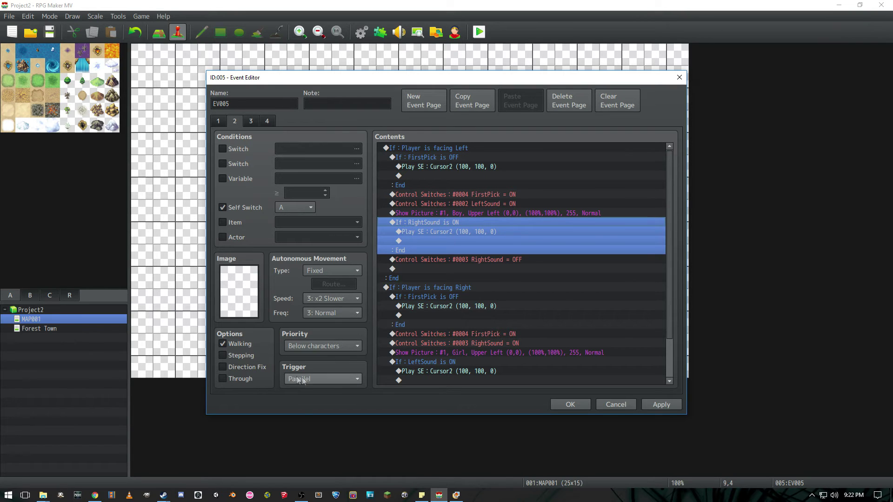
- Review the second event page's Self Switch A condition and its facing-left and facing-right branches, and close the event
click(235, 122)
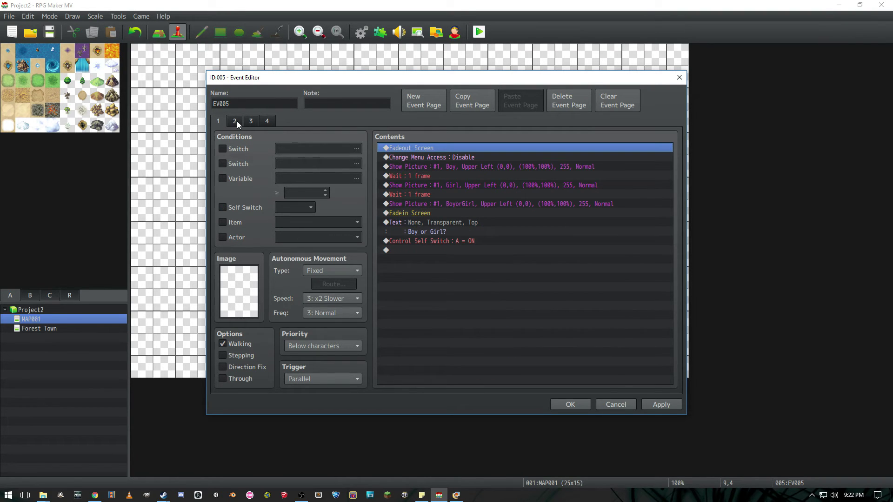
click(236, 121)
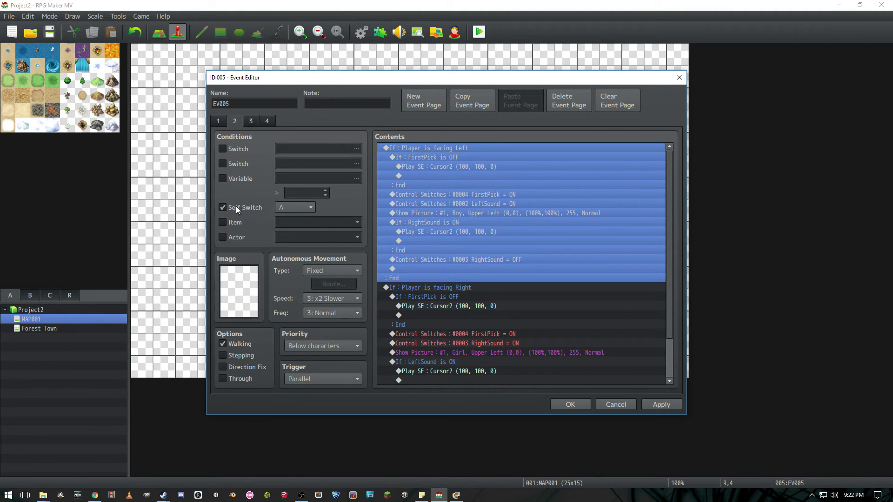
click(468, 221)
scroll(458, 210, down, 2)
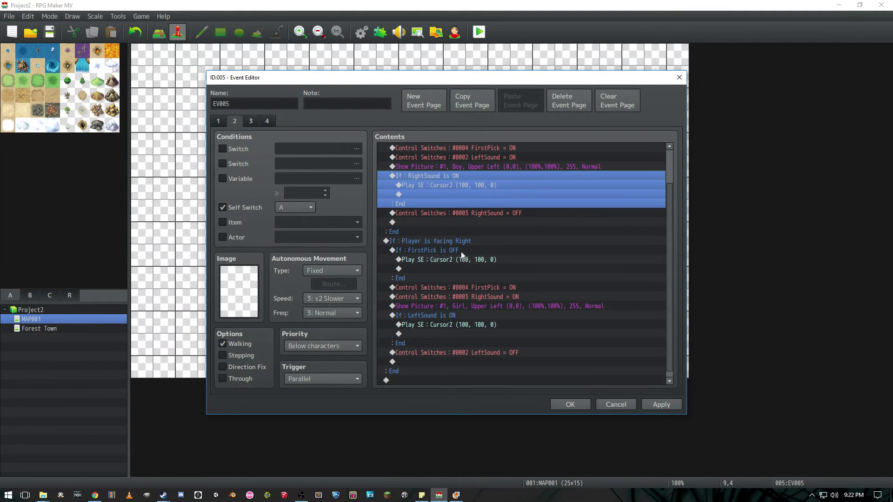
scroll(459, 248, up, 2)
click(441, 278)
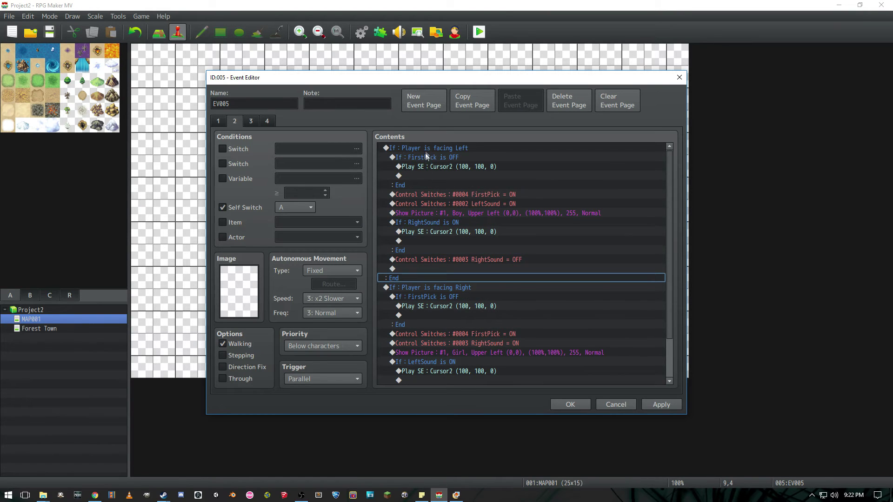
click(425, 153)
scroll(437, 200, down, 2)
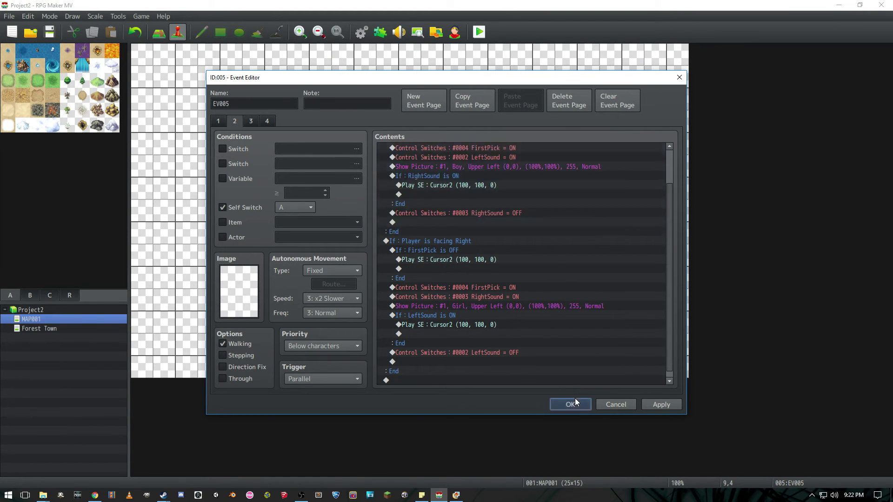
click(574, 400)
- Inspect the priority, trigger and empty contents of the events directly above and below the player start
click(387, 166)
click(387, 211)
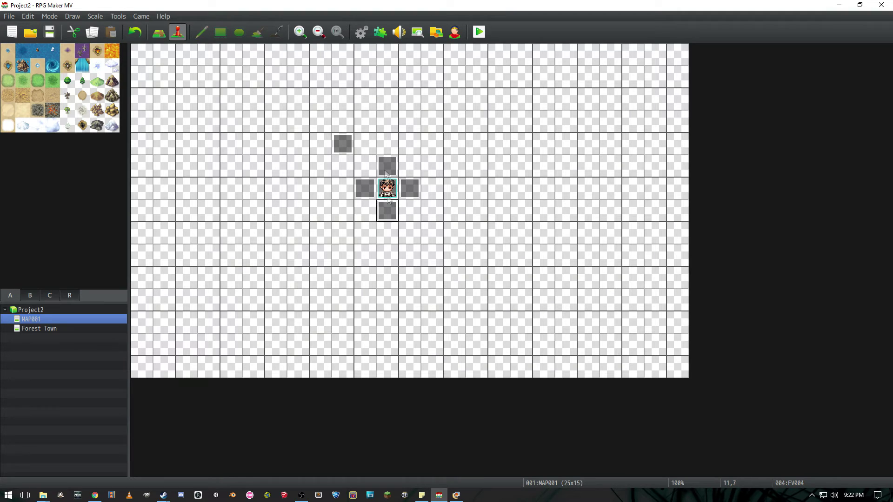
double_click(390, 169)
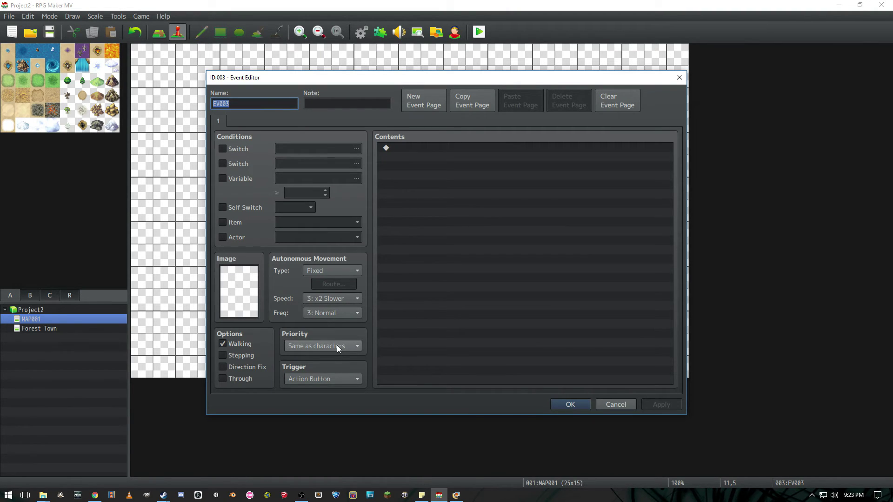
click(331, 381)
click(338, 378)
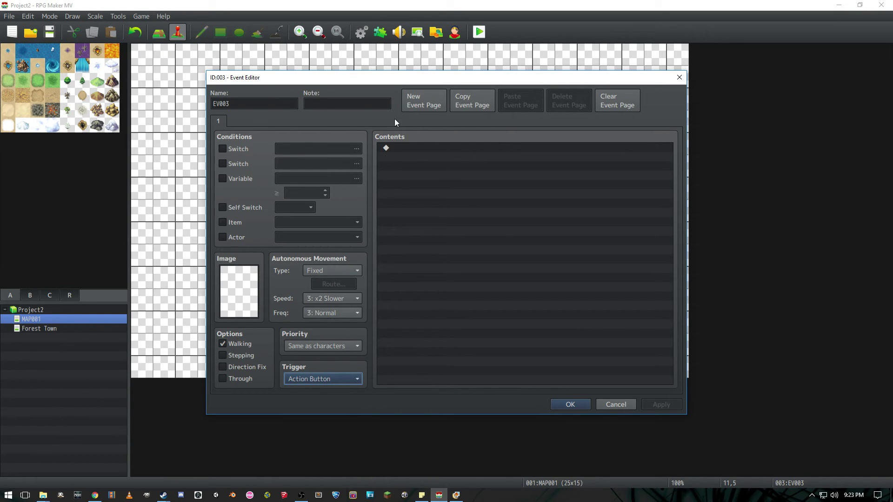
click(563, 403)
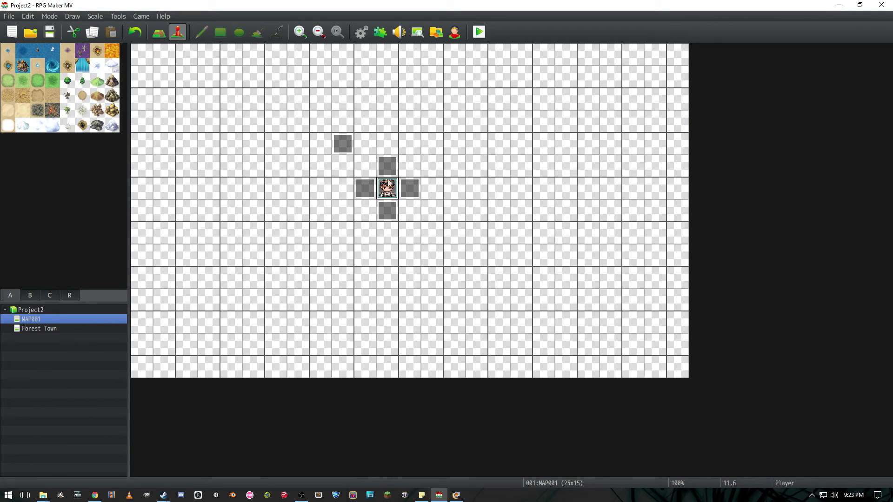
double_click(388, 211)
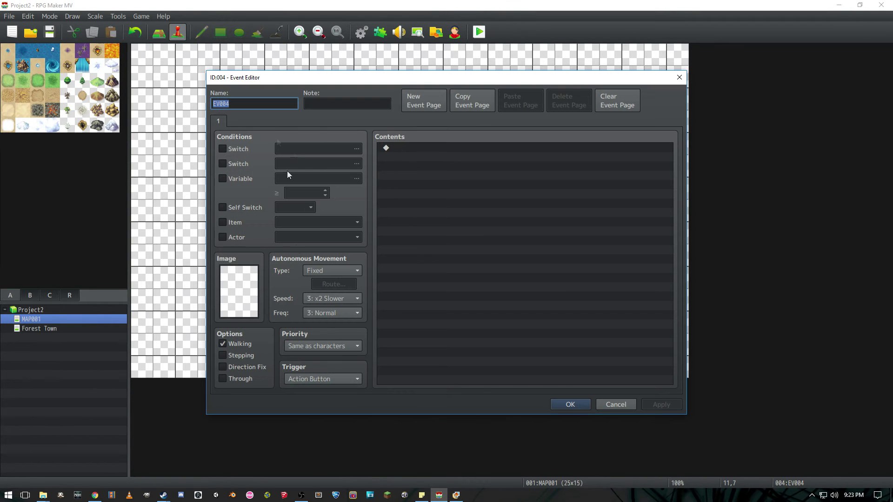
click(573, 407)
- Check the page settings and command list of the event directly left of the player start
click(367, 191)
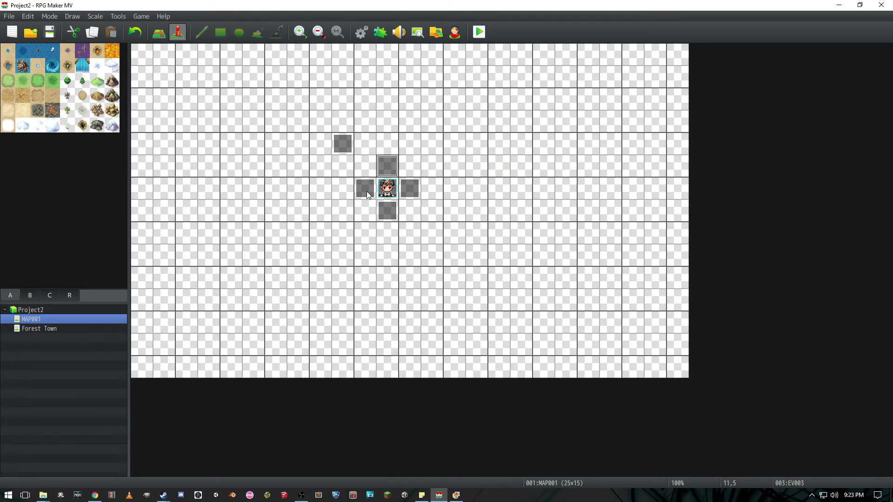
double_click(367, 191)
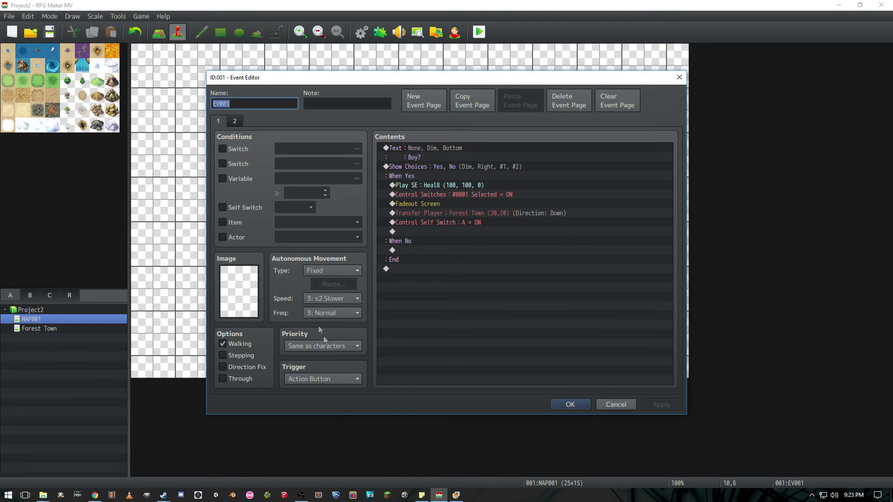
key(Tab)
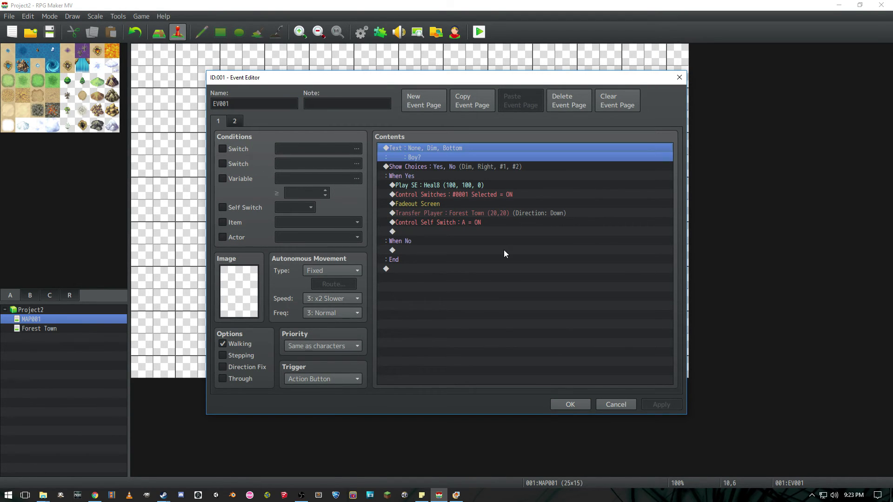
key(Escape)
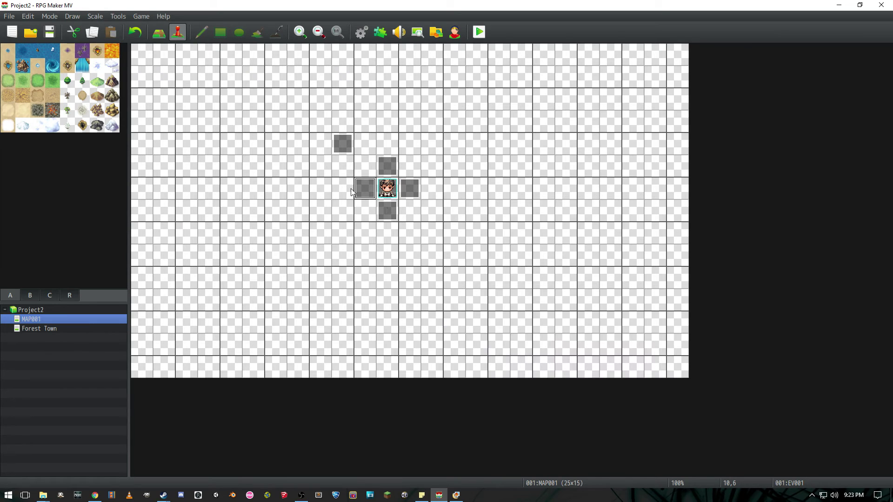
- Examine the Boy? text and the Yes/No choices with their branches in the event left of the player start
double_click(366, 192)
click(422, 148)
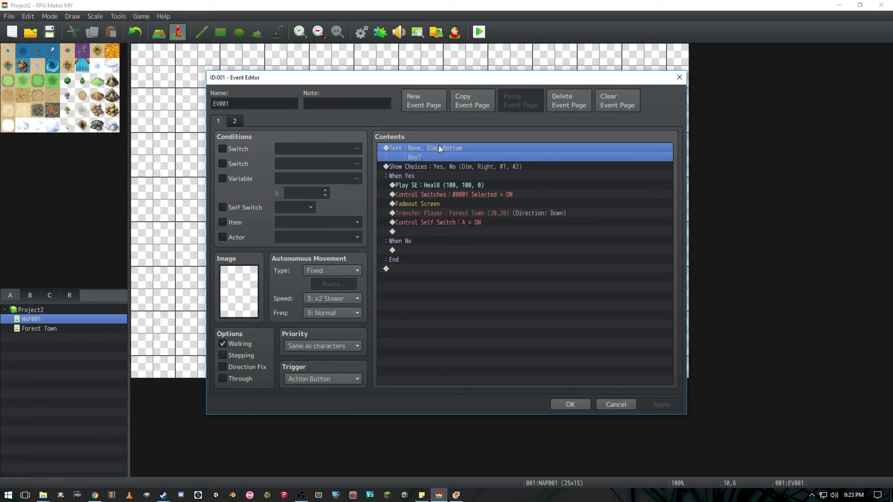
click(451, 171)
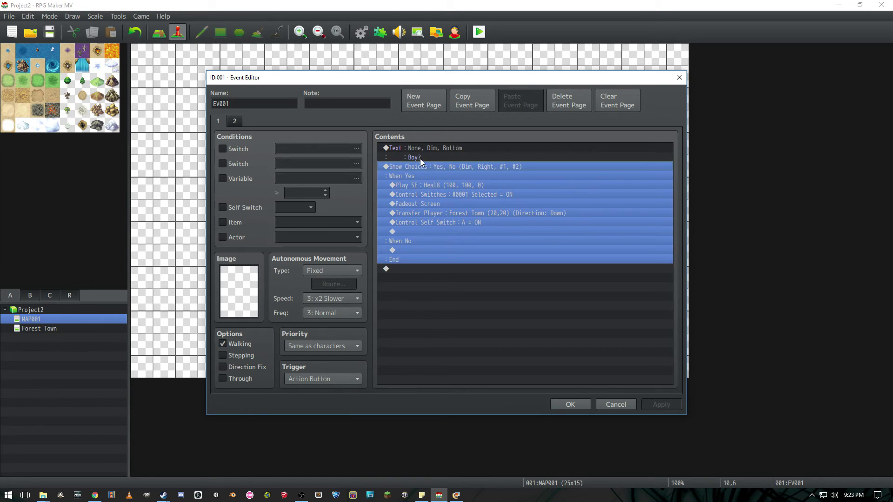
click(417, 148)
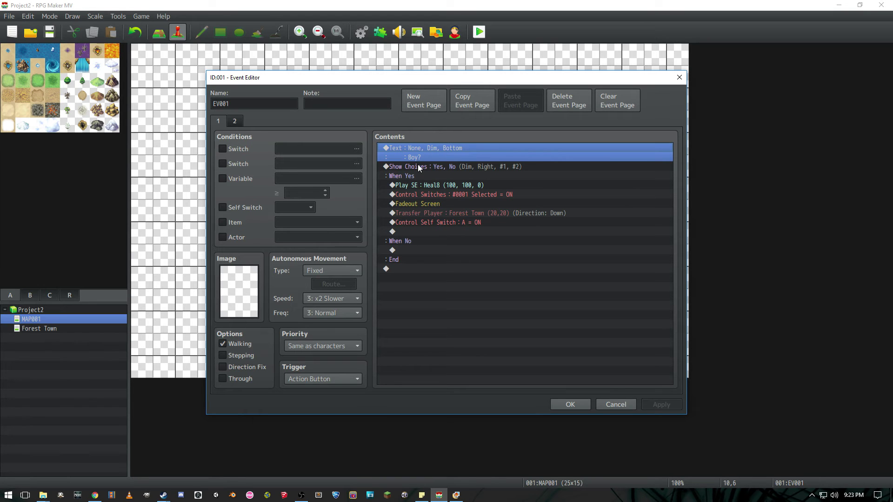
click(419, 167)
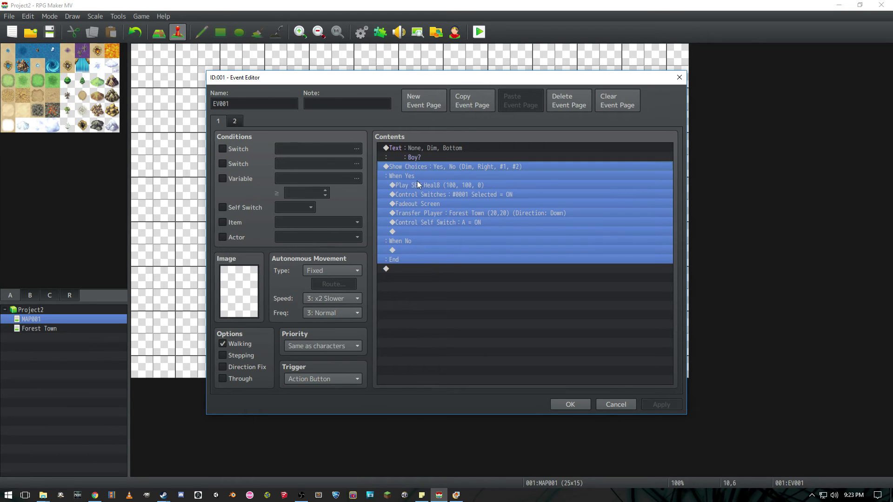
click(418, 250)
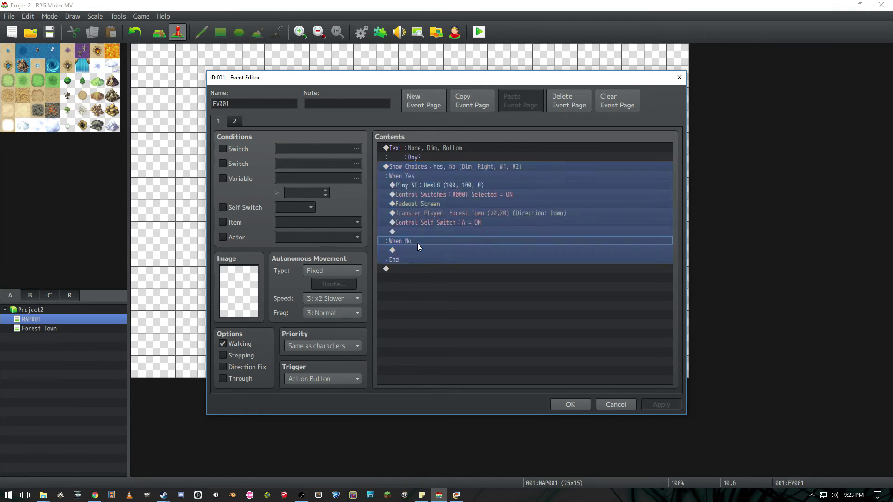
click(411, 278)
click(609, 403)
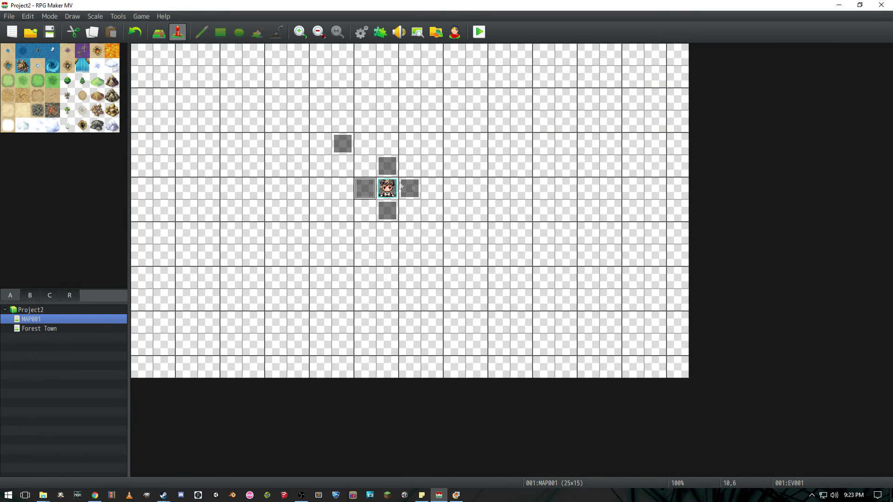
- Examine the Heal8 sound effect and the Selected switch command in the Yes branch of the Boy? event
click(403, 188)
click(371, 190)
double_click(372, 191)
click(417, 181)
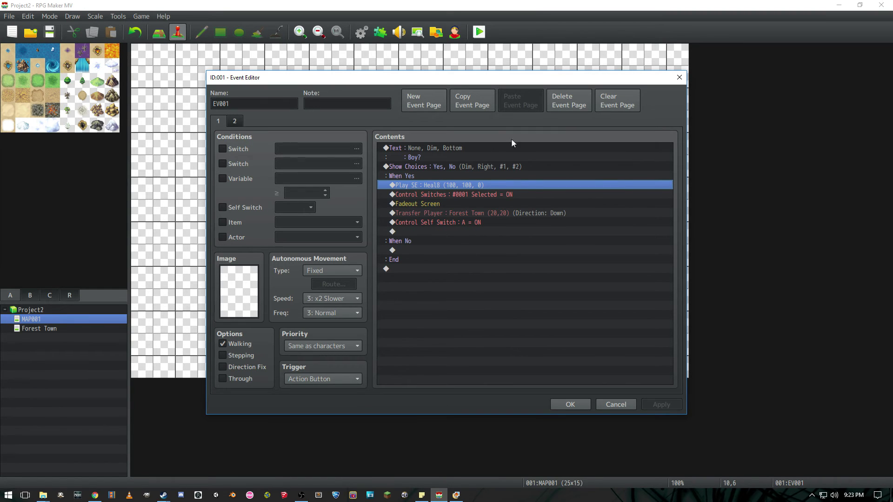
double_click(582, 187)
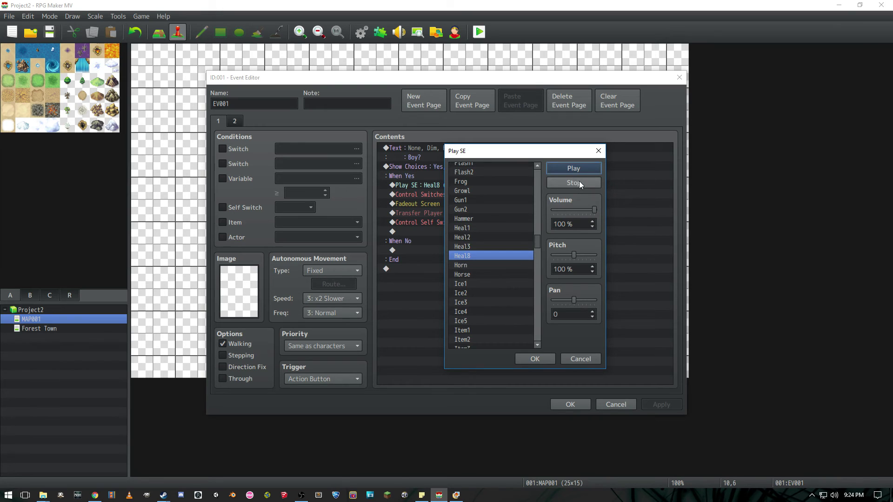
click(577, 358)
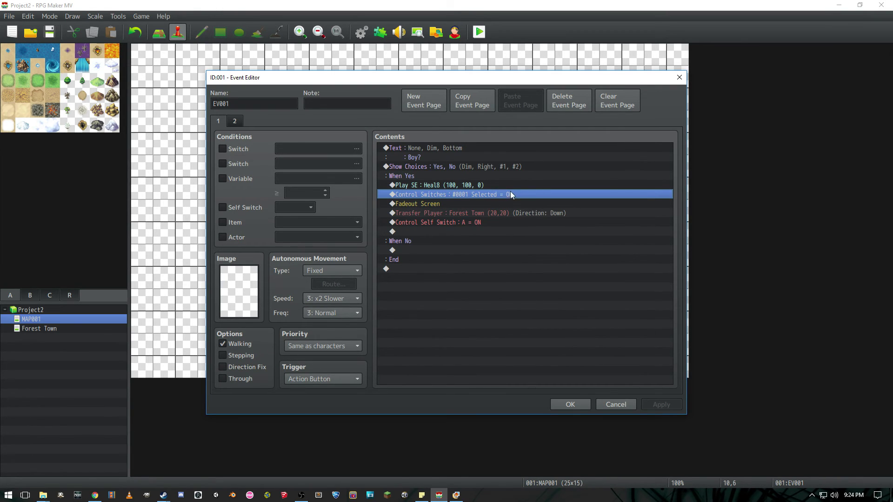
click(611, 401)
- Compare the third page's switch and self switch conditions in event EV005 with the second page's direction branches
double_click(341, 145)
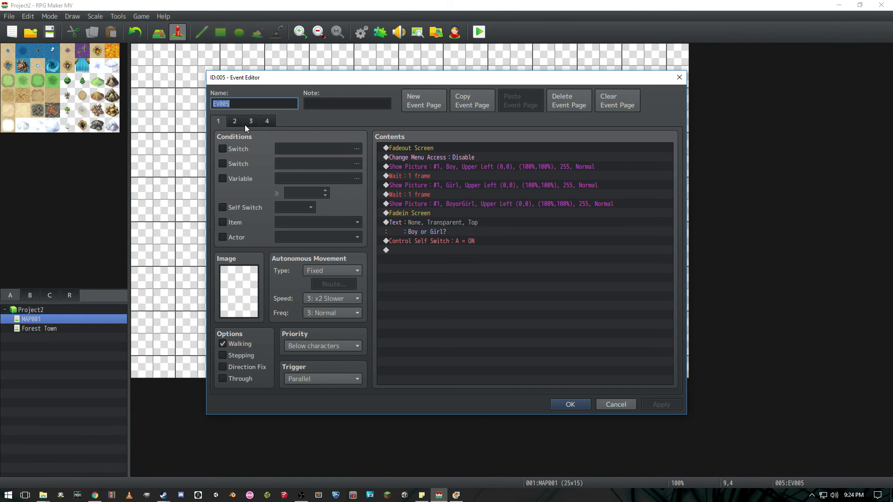
click(247, 123)
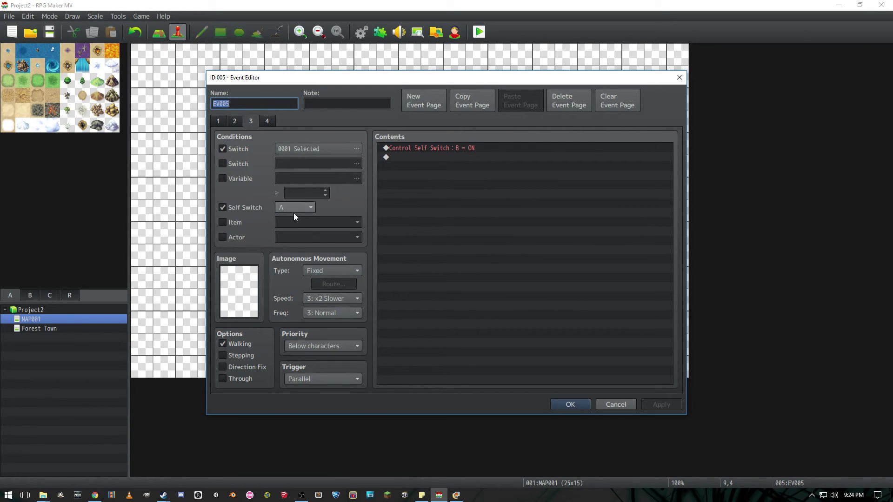
click(235, 121)
scroll(465, 218, down, 2)
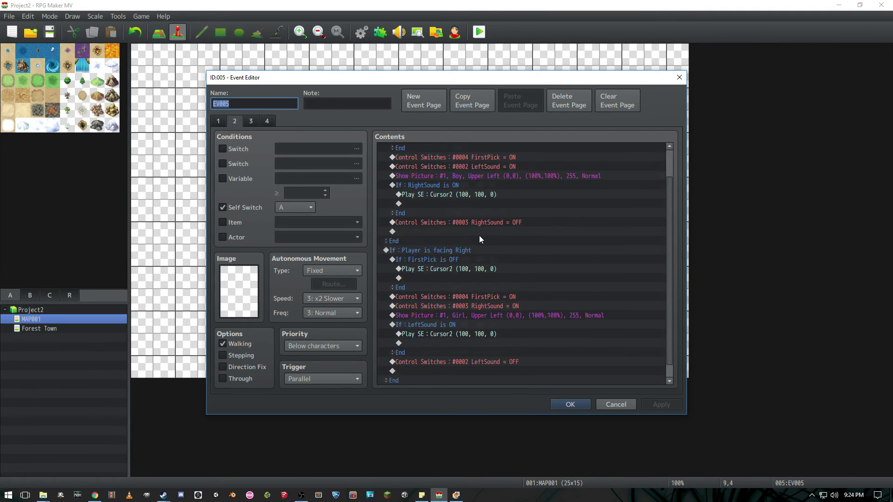
scroll(460, 177, up, 2)
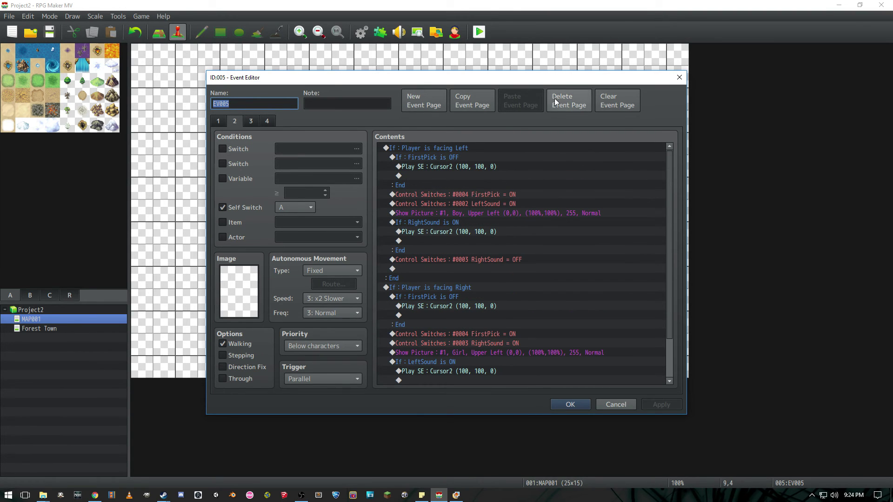
- Examine the Self Switch B command on EV005's third page and the Erase Event command on its fourth page
drag(526, 78, 509, 54)
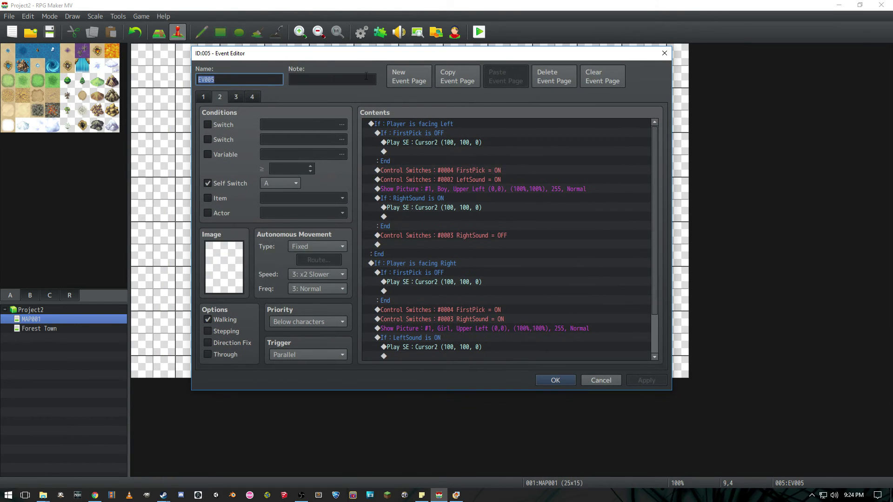
click(236, 97)
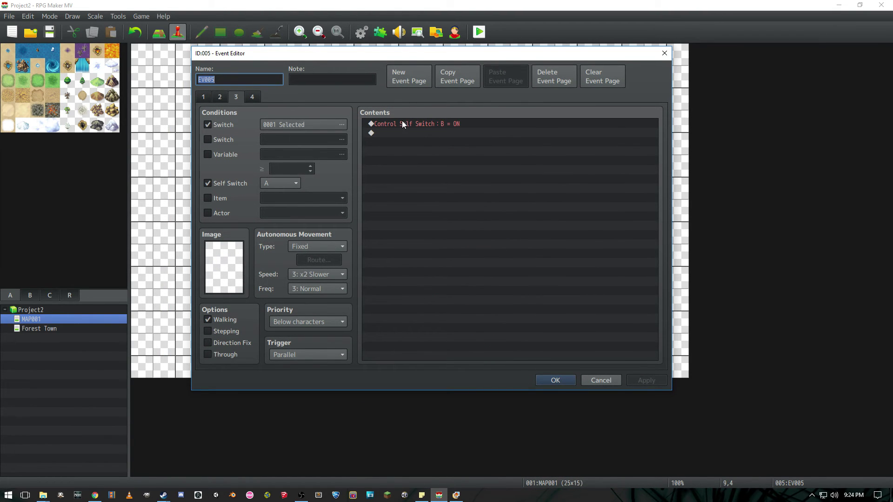
click(402, 124)
click(251, 97)
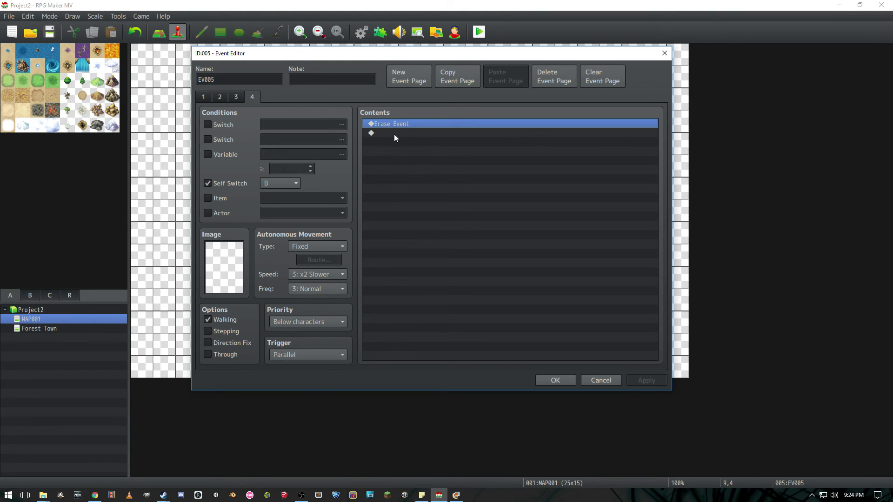
- Recheck how the third page of EV005 leads to its fourth page, and close the event without changes
click(236, 97)
click(255, 100)
click(235, 96)
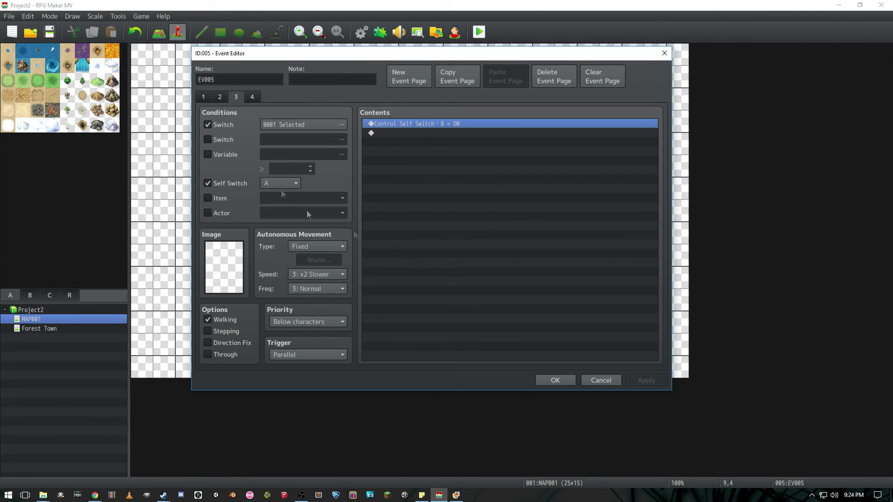
click(606, 377)
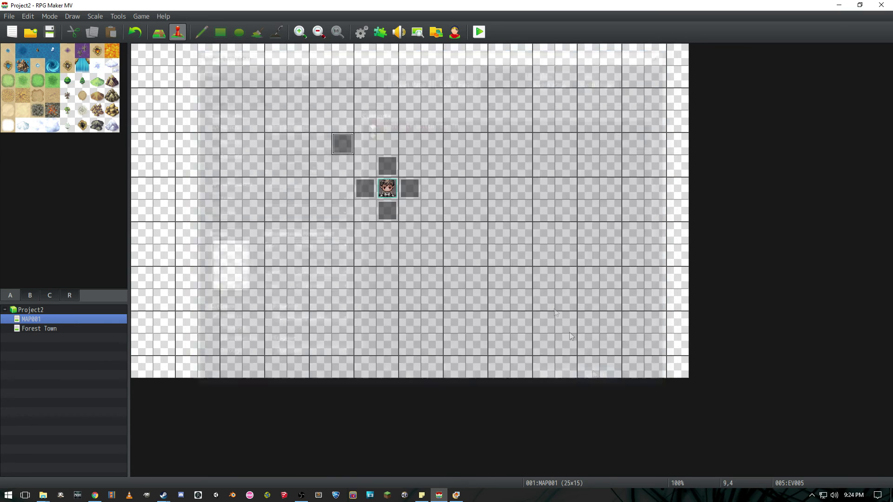
click(410, 211)
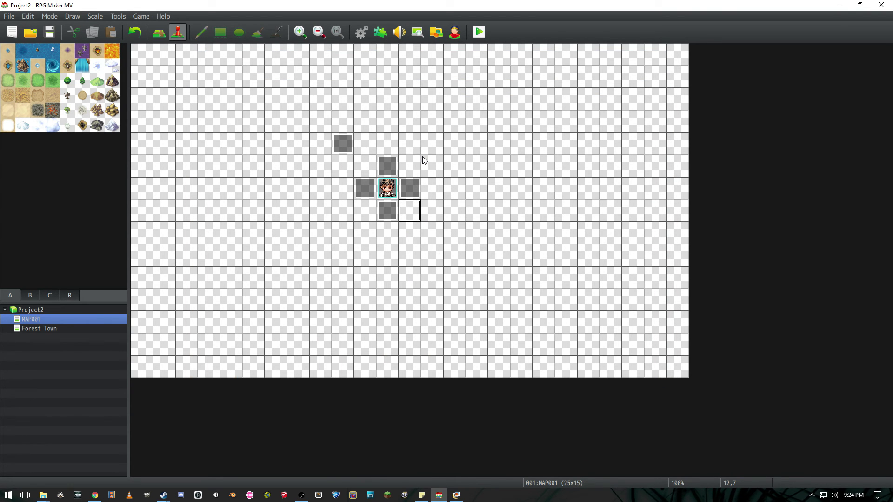
click(387, 191)
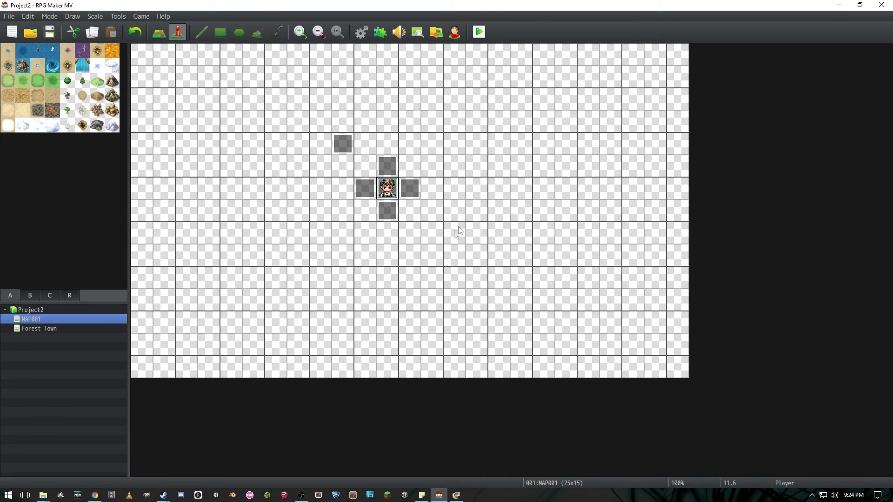
click(415, 216)
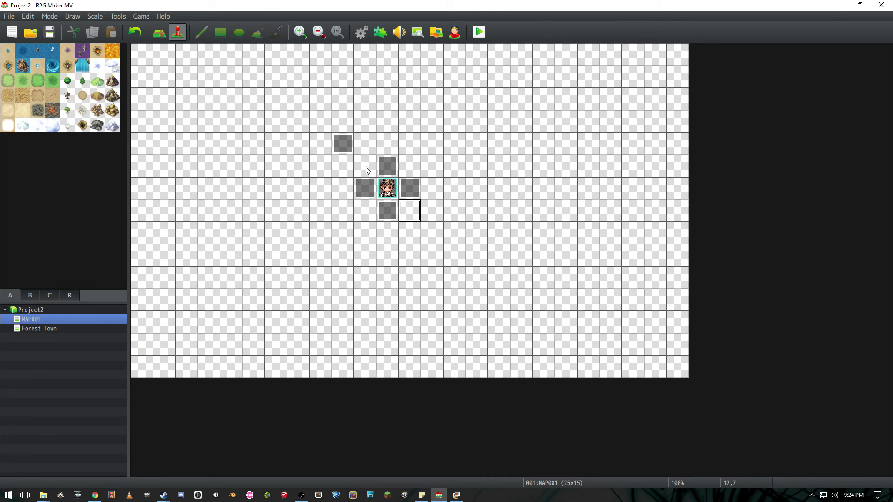
click(387, 166)
click(365, 188)
click(410, 211)
click(415, 185)
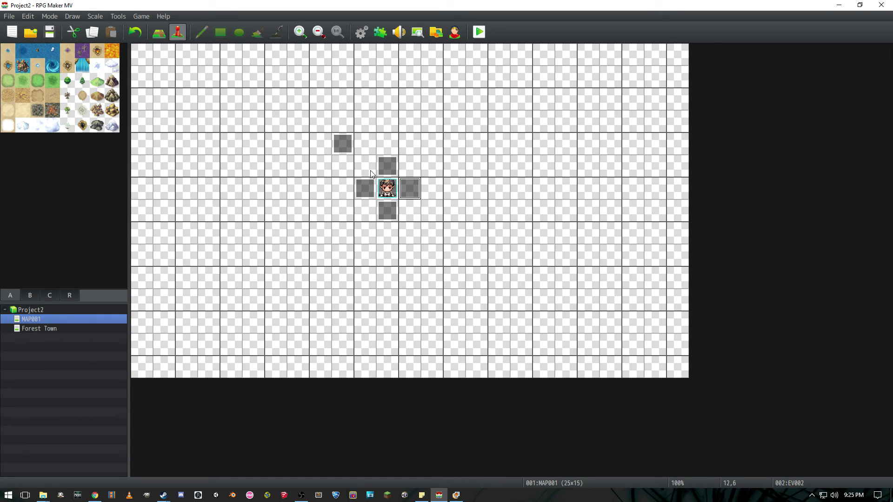
- Examine the Selected switch, fadeout, Forest Town transfer and Self Switch A commands in the Boy? event, and check its Erase Event page
double_click(365, 188)
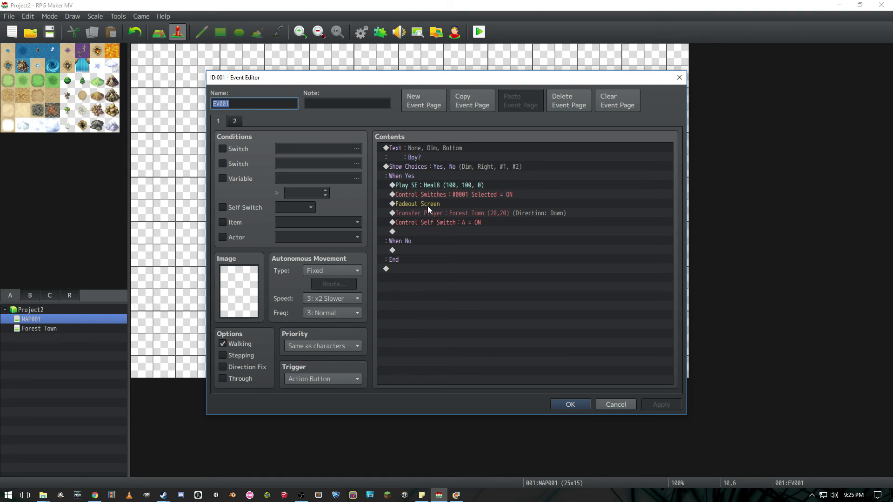
click(455, 194)
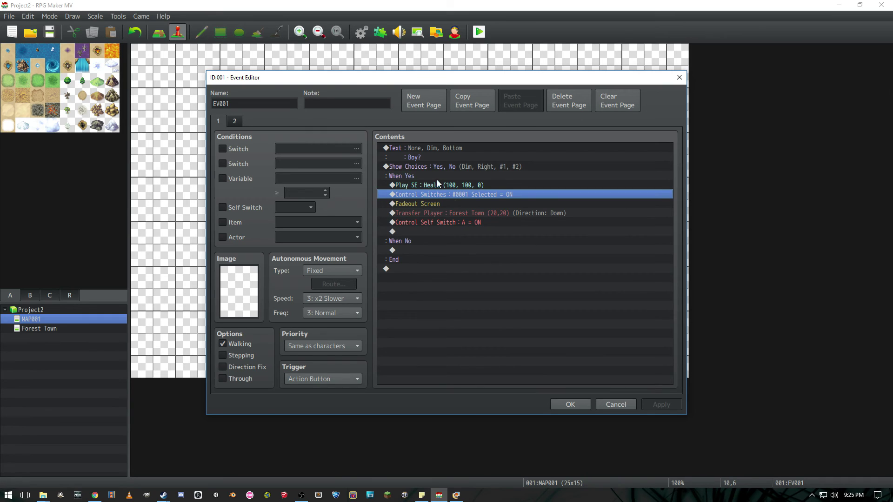
click(414, 204)
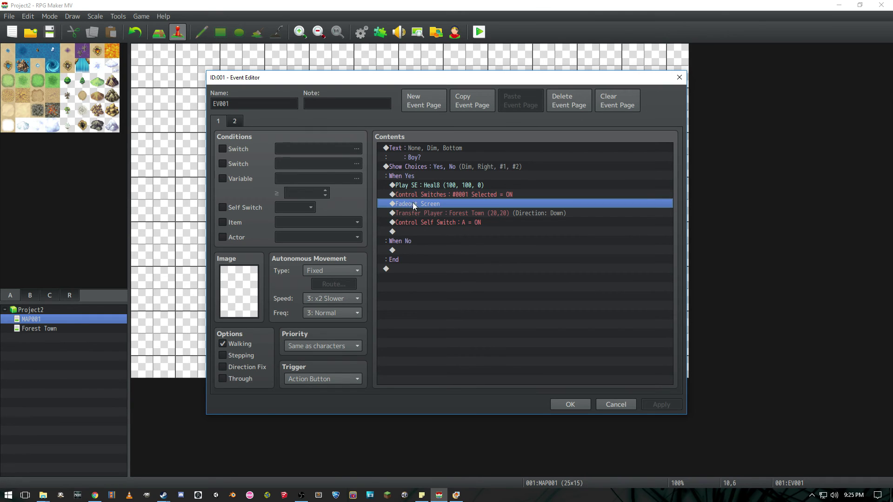
click(441, 214)
click(446, 224)
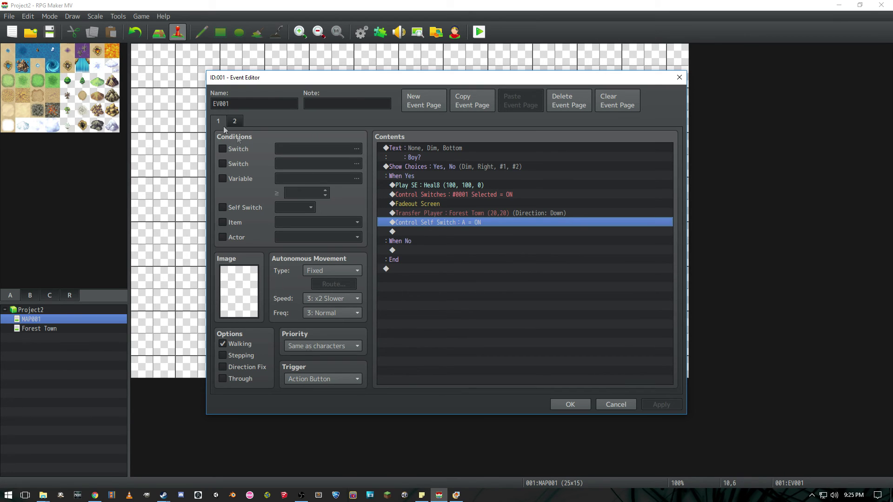
click(236, 123)
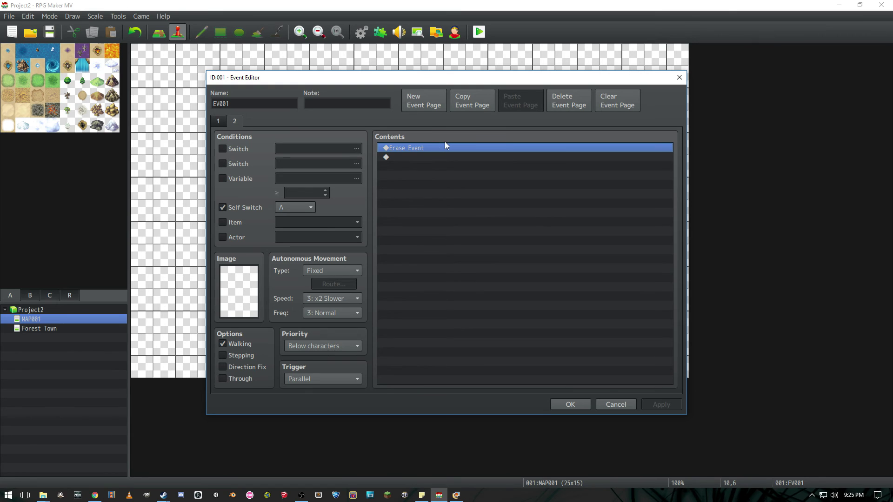
key(Escape)
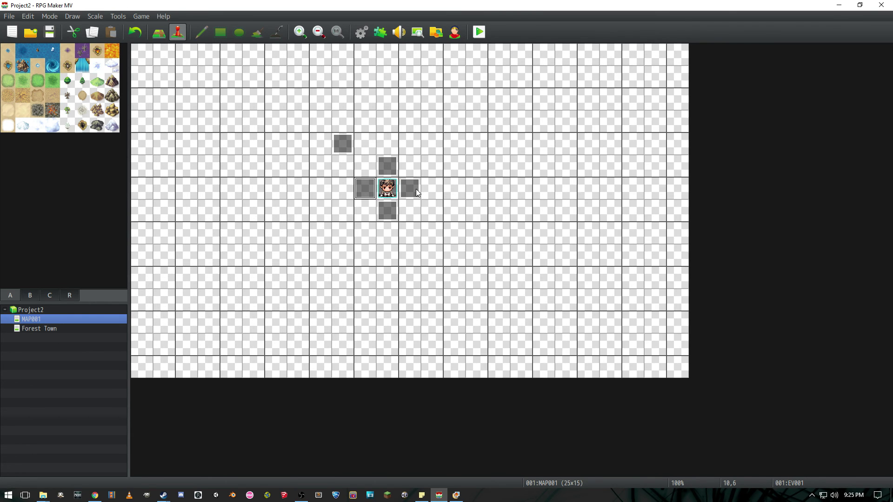
- Examine the Girl? event's text, Yes/No choices, Heal8 sound effect and the switch, fadeout and transfer commands in its Yes branch
double_click(416, 189)
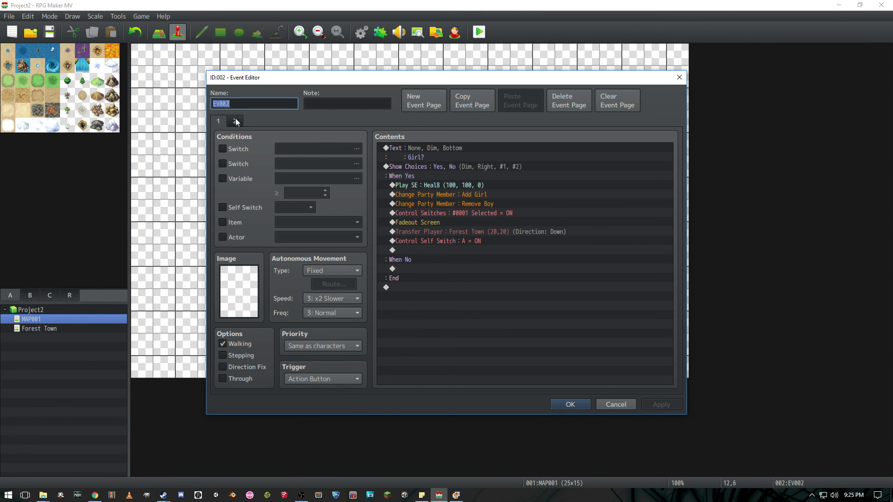
click(456, 148)
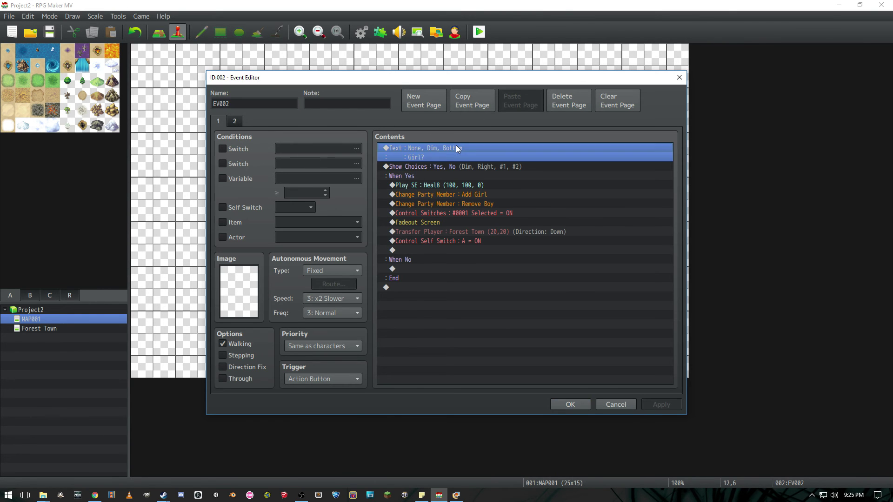
click(424, 167)
click(417, 268)
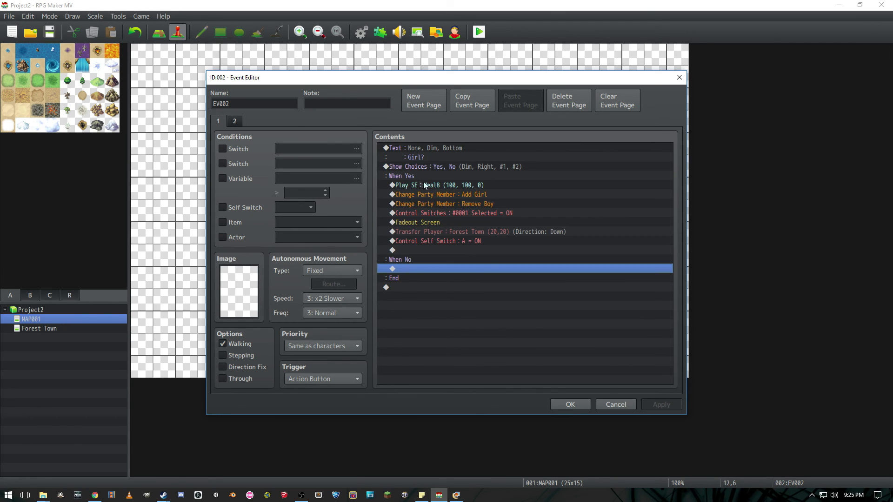
click(426, 186)
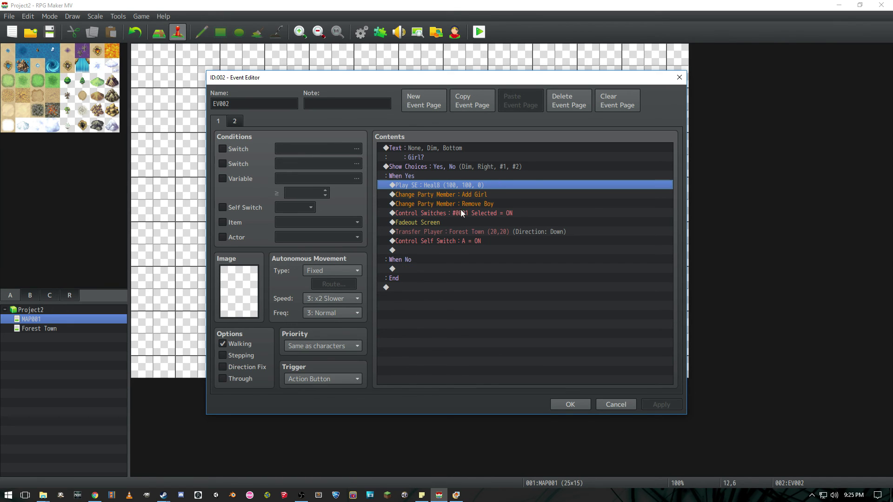
mouse_move(460, 213)
mouse_down()
mouse_move(449, 229)
mouse_move(456, 241)
mouse_up()
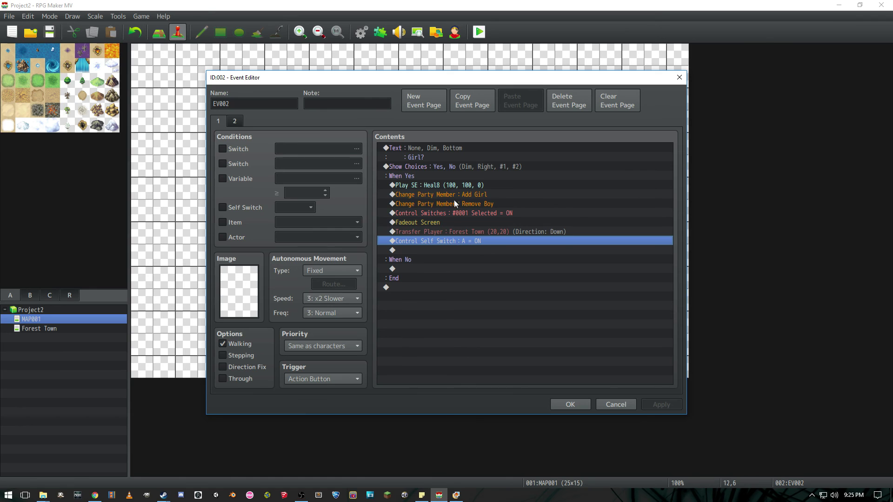
- Examine the Add Girl and Remove Boy party commands through Self Switch A, check the event's Erase Event page, and close it
click(462, 197)
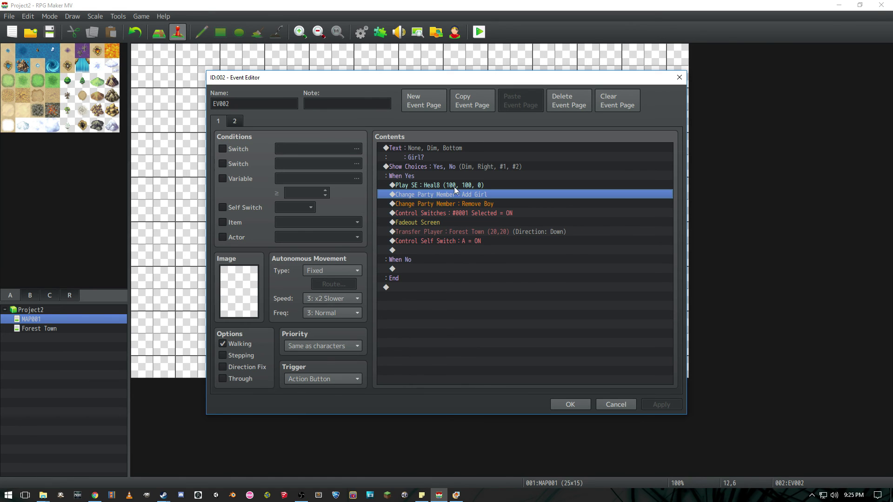
click(471, 202)
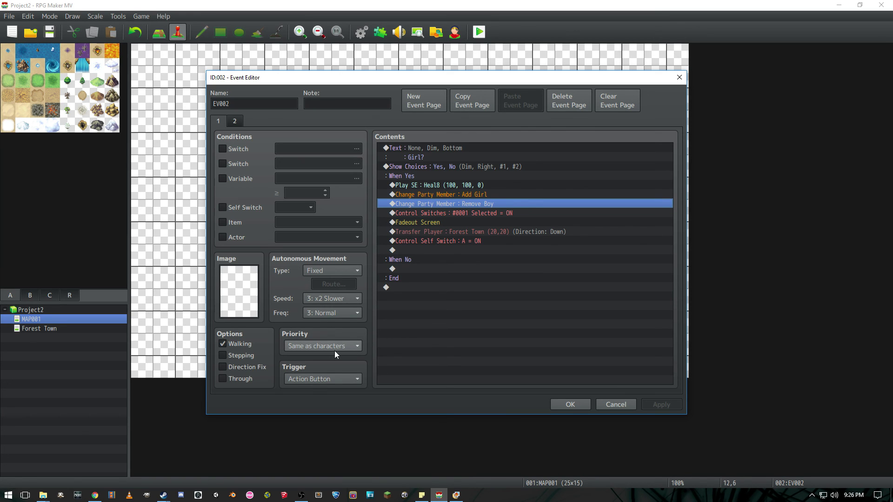
key(Down)
key(Down)
key(Down)
key(Down)
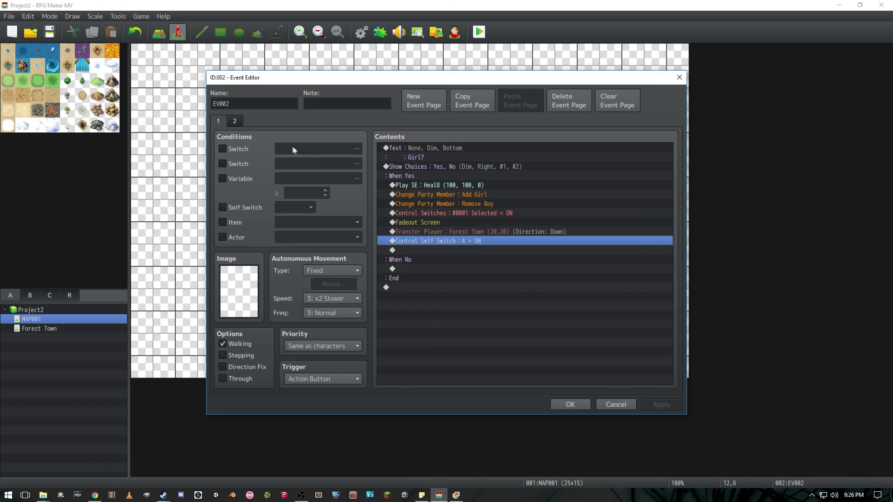
click(235, 122)
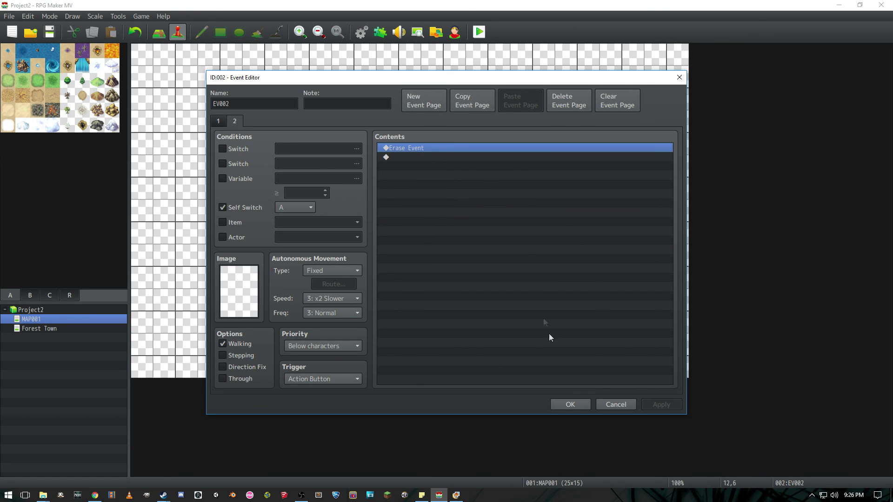
click(563, 406)
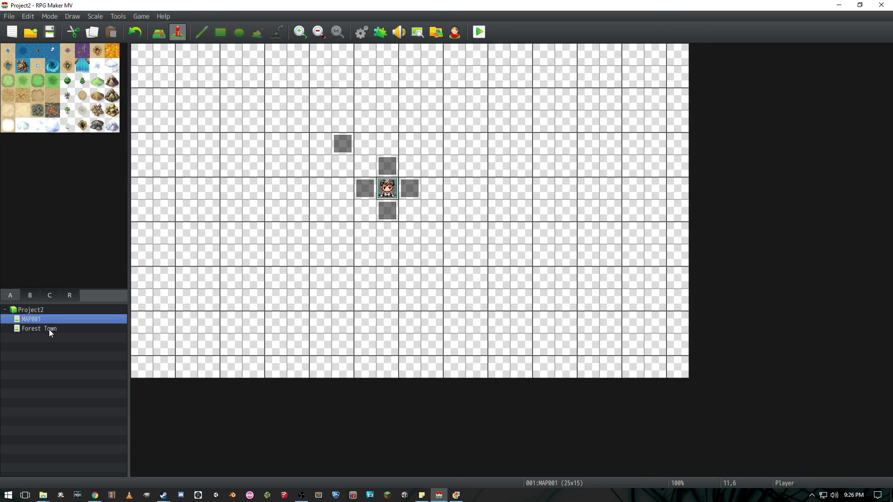
- Examine the menu access, Erase Picture, transparency, fadein and Self Switch A commands on the first page of Forest Town's event EV001
click(49, 330)
double_click(325, 373)
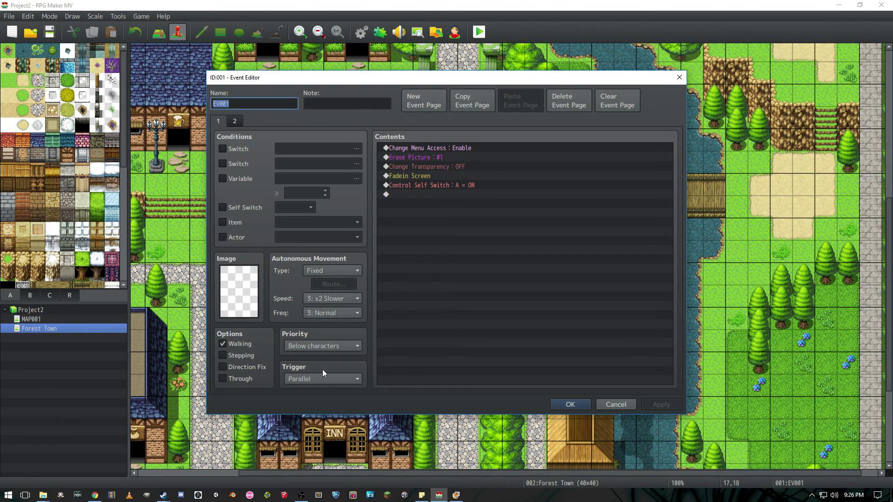
click(416, 147)
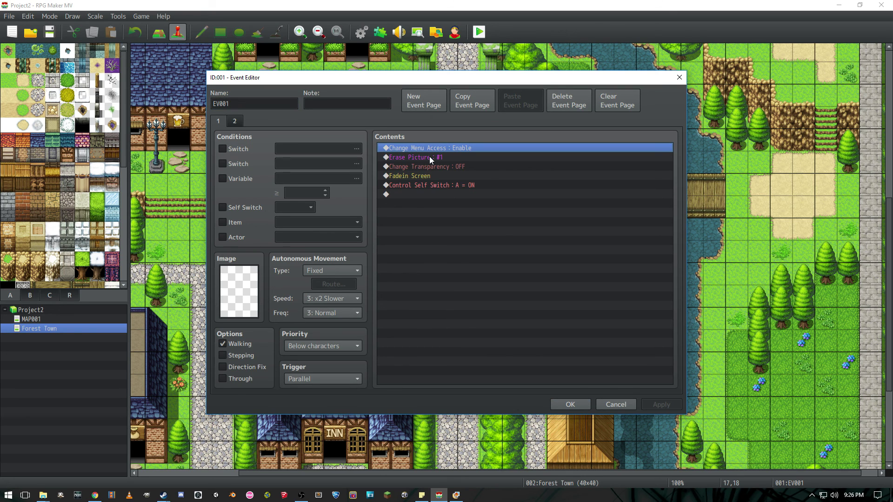
click(429, 156)
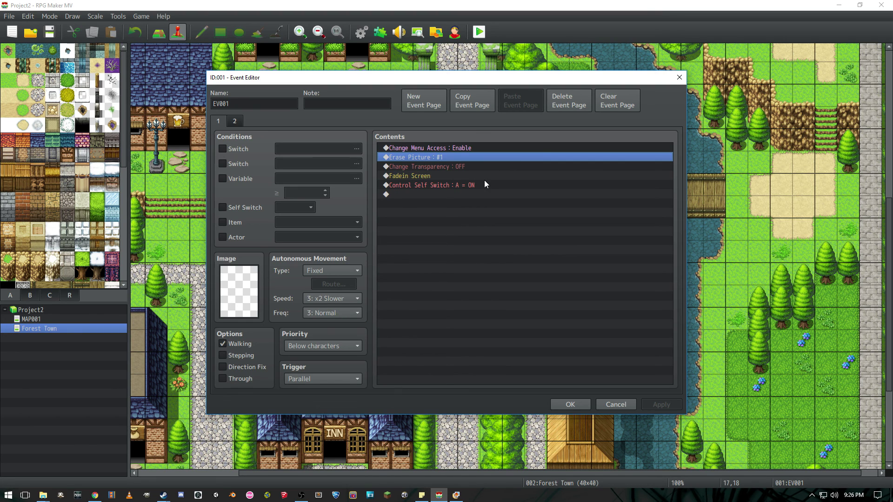
click(461, 167)
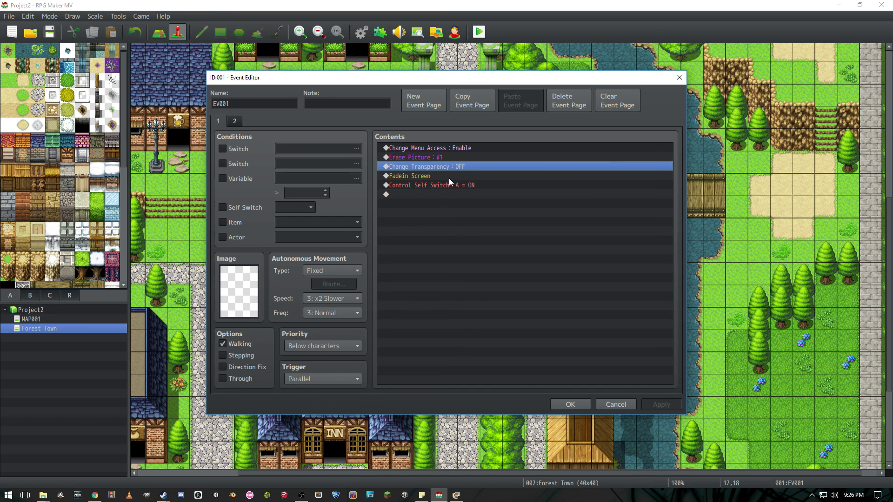
click(448, 178)
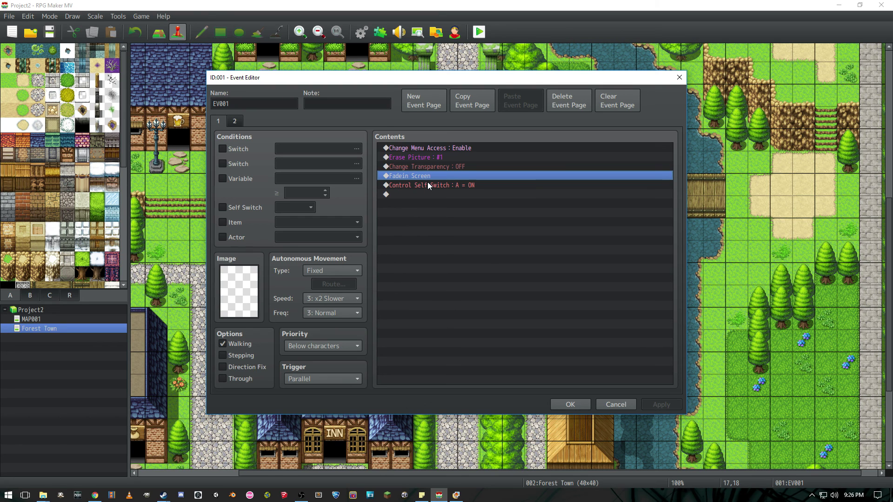
click(428, 184)
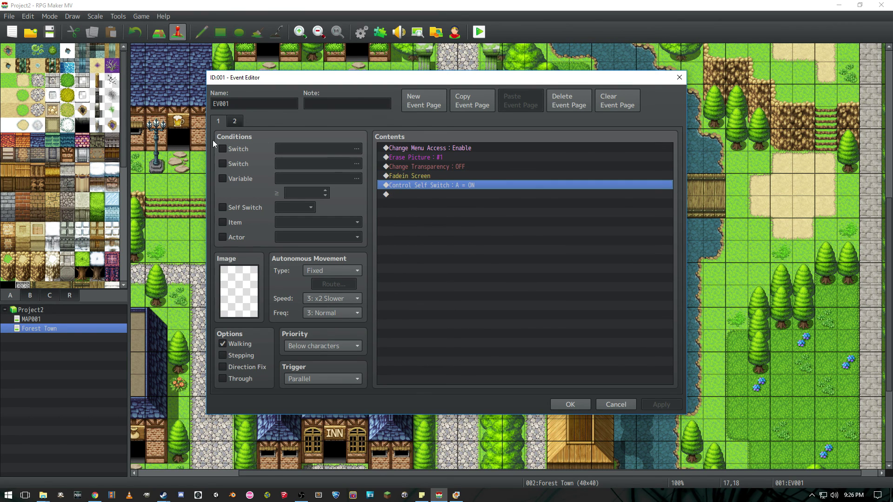
- Check the Erase Event command on the second page of Forest Town's EV001, close it without changes, and return to MAP001
click(235, 121)
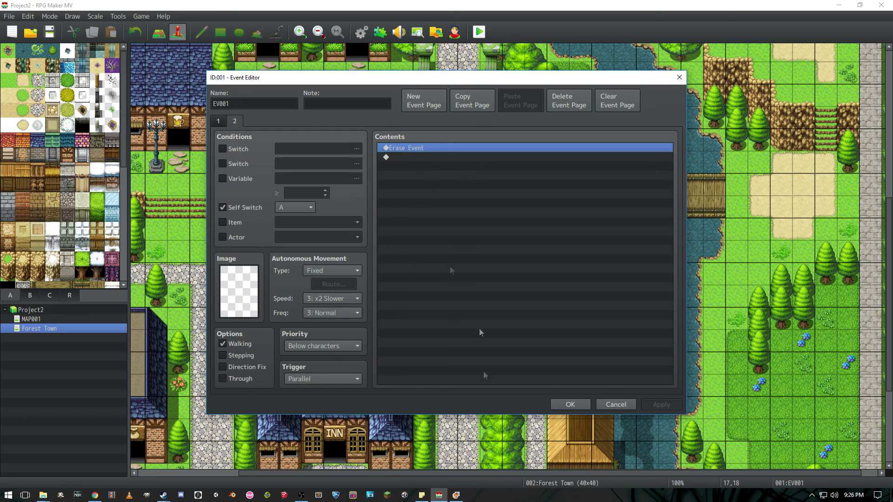
click(609, 403)
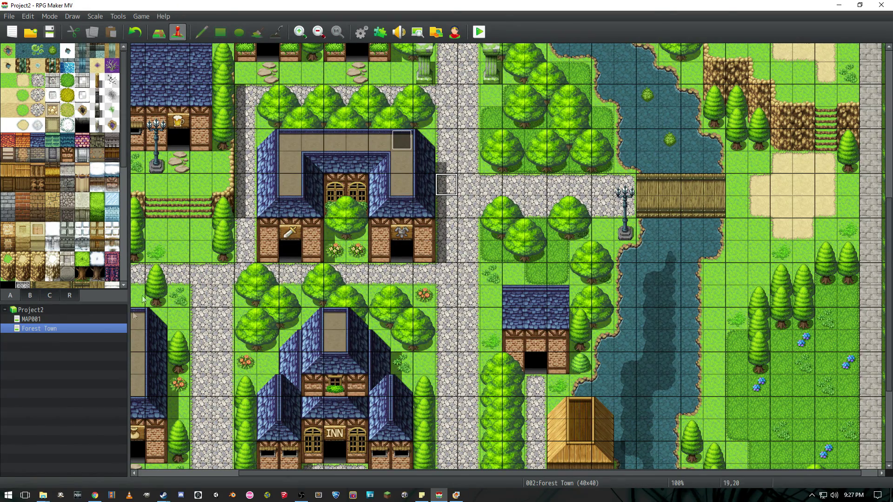
click(35, 319)
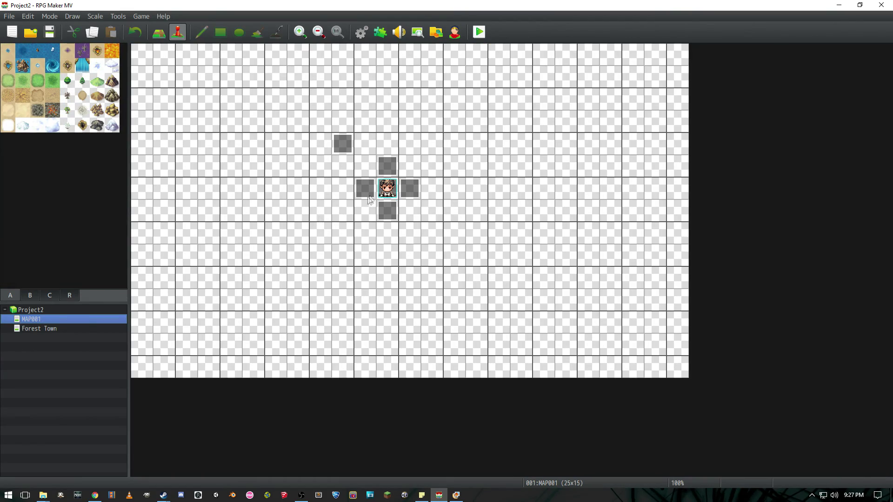